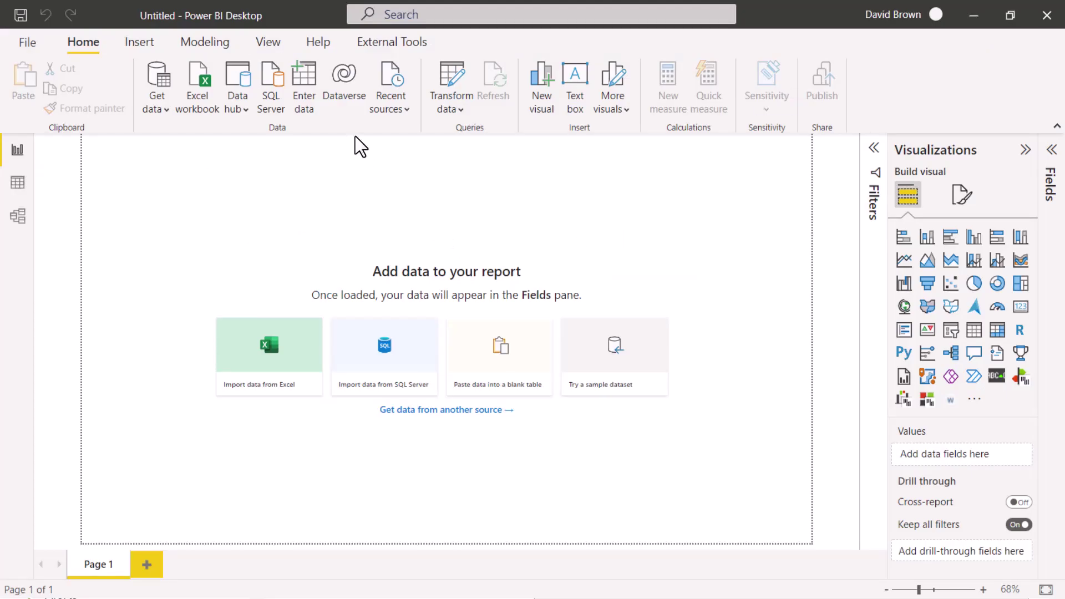
- Open the full list of data sources, search it for "azure" and select Azure Data Lake Storage Gen2
{"action": "left_click", "coordinate": [160, 109]}
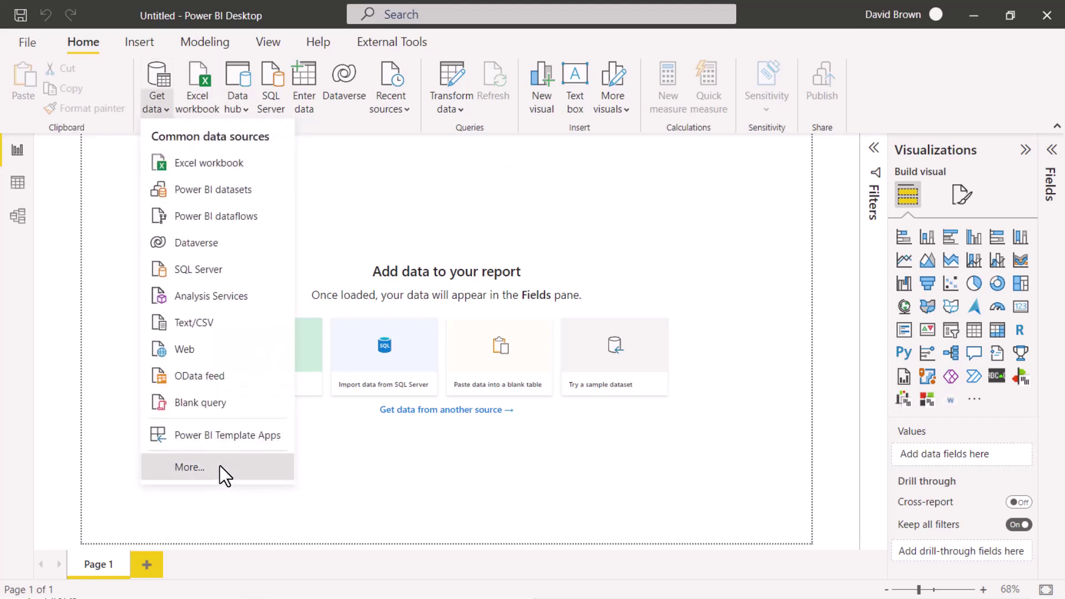
{"action": "left_click", "coordinate": [220, 466]}
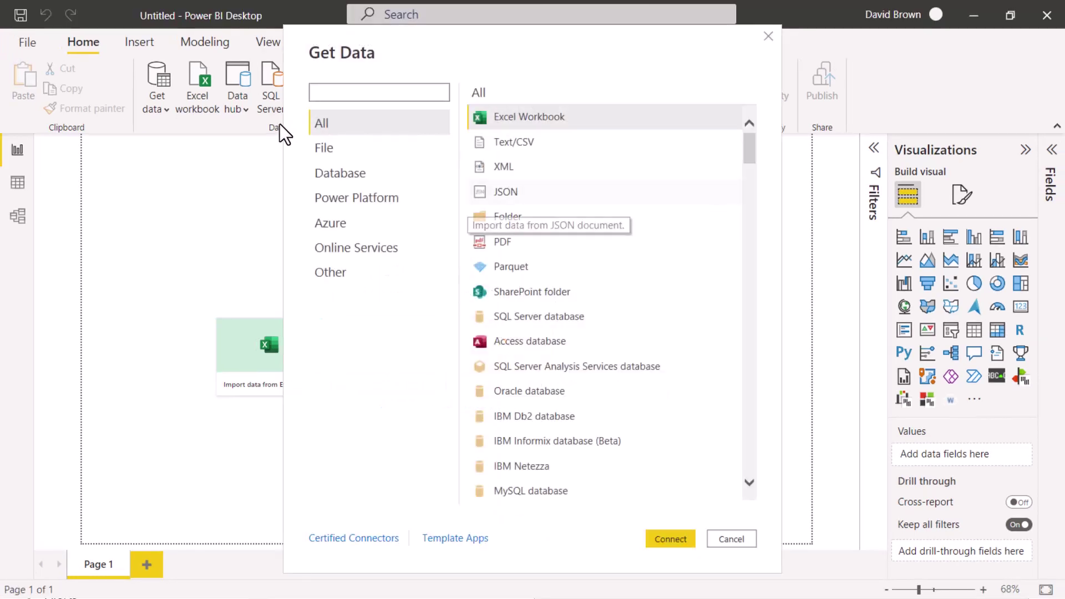
{"action": "type", "text": "azure"}
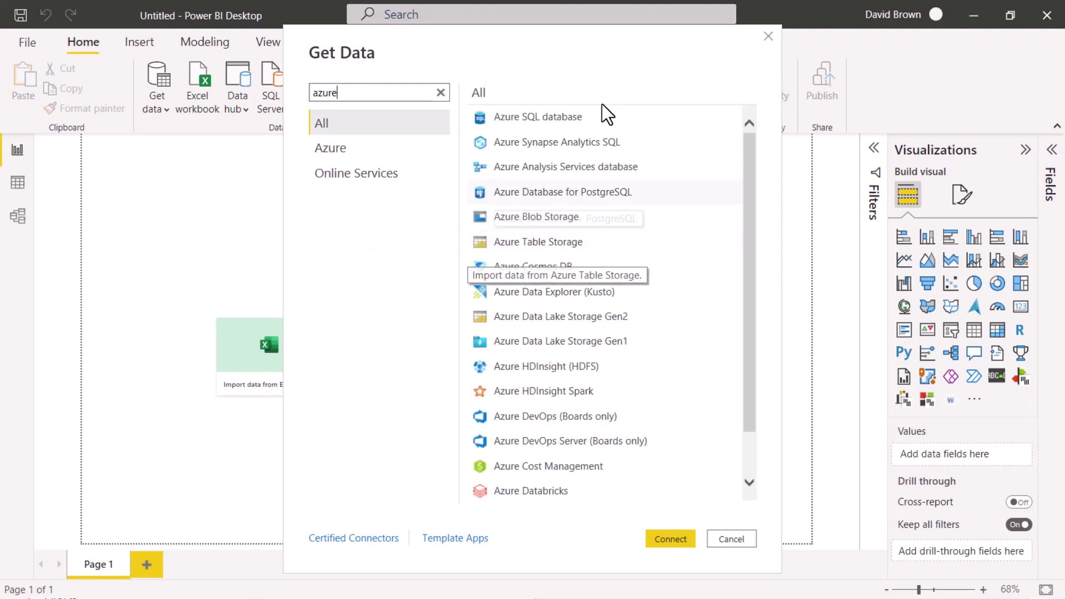
{"action": "scroll", "coordinate": [601, 340], "scroll_direction": "down", "scroll_amount": 1}
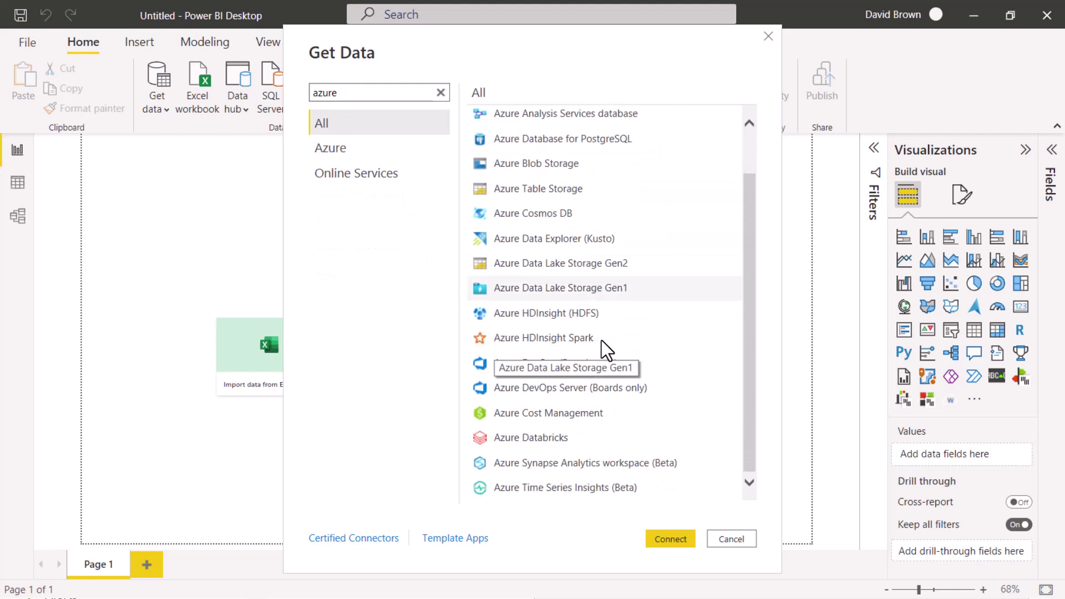
{"action": "left_click", "coordinate": [585, 257]}
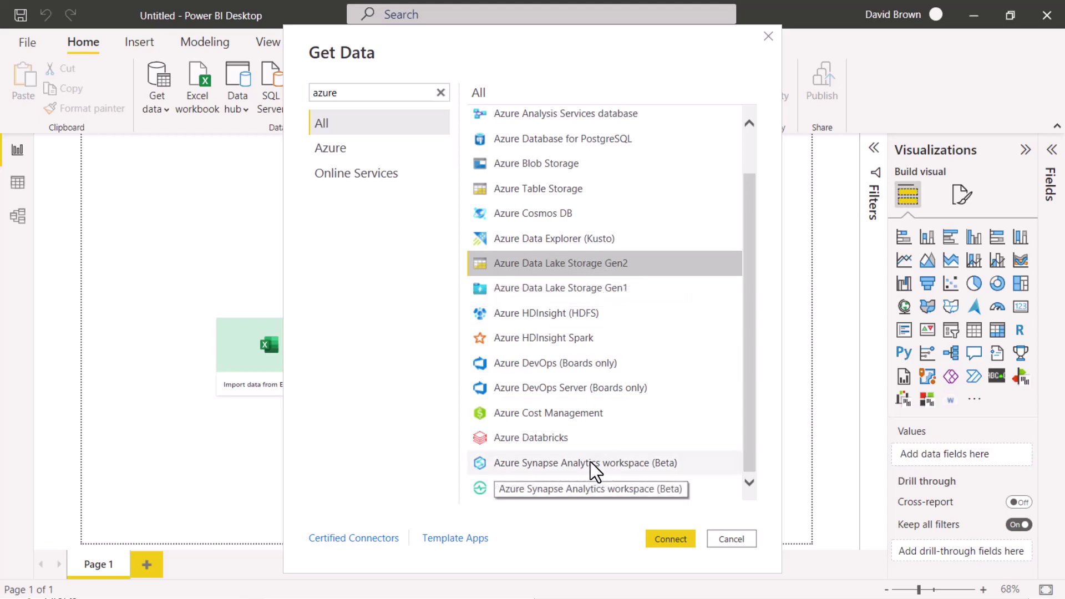
- Try searching the data sources for "datalake" instead, and clear the search term
{"action": "left_click", "coordinate": [356, 93]}
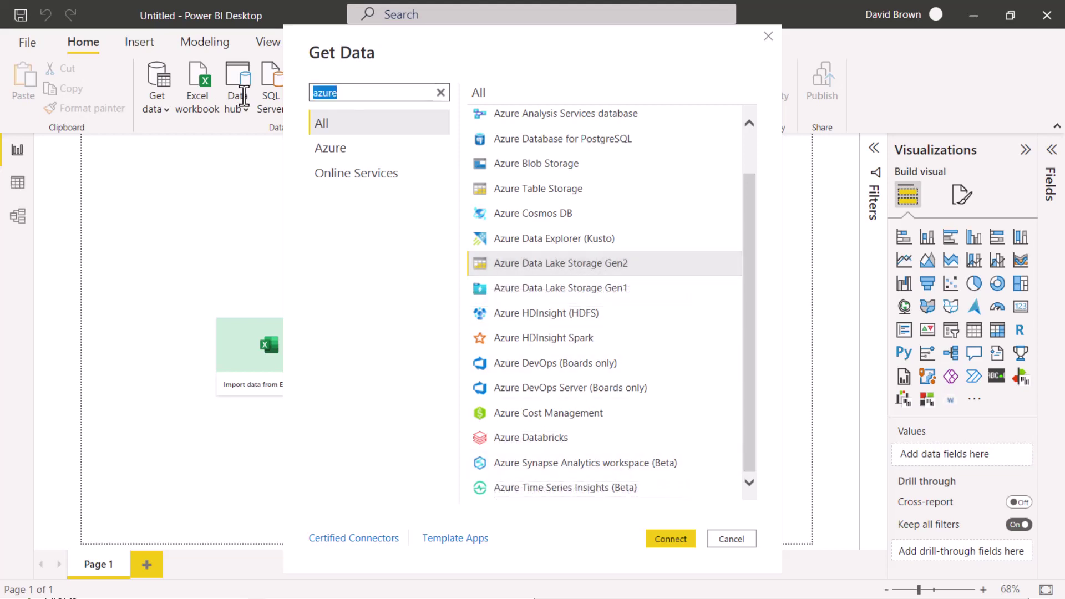
{"action": "type", "text": "datalake"}
{"action": "key", "text": "BackSpace"}
{"action": "key", "text": "BackSpace"}
{"action": "key", "text": "BackSpace"}
{"action": "key", "text": "BackSpace"}
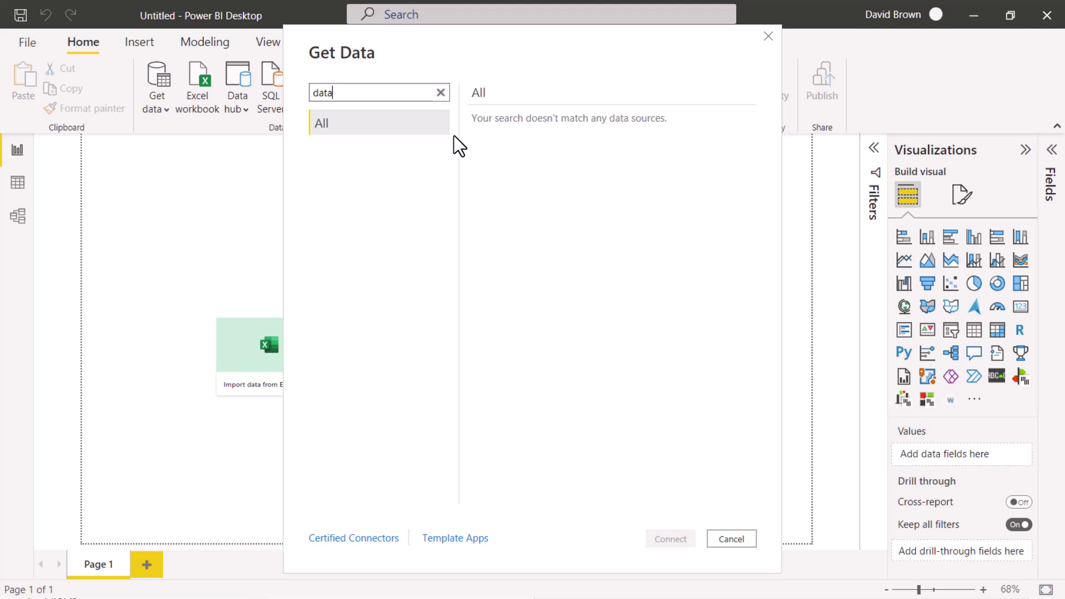
{"action": "key", "text": "BackSpace"}
{"action": "key", "text": "BackSpace"}
{"action": "key", "text": "BackSpace"}
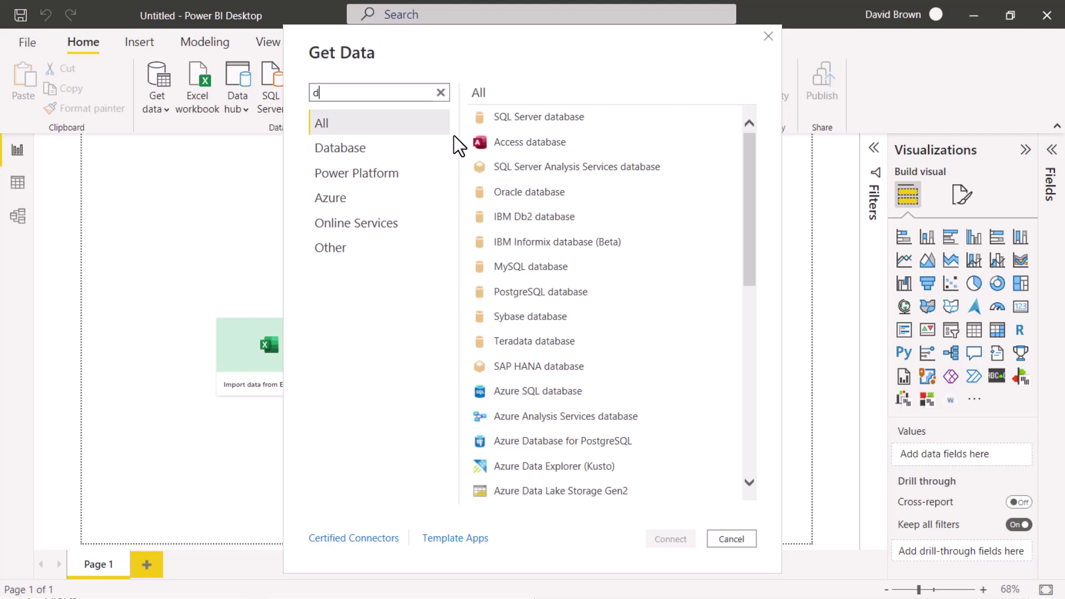
{"action": "key", "text": "BackSpace"}
- Search the data sources for "Azure" and start a connection with Azure Data Lake Storage Gen2
{"action": "type", "text": "Azure"}
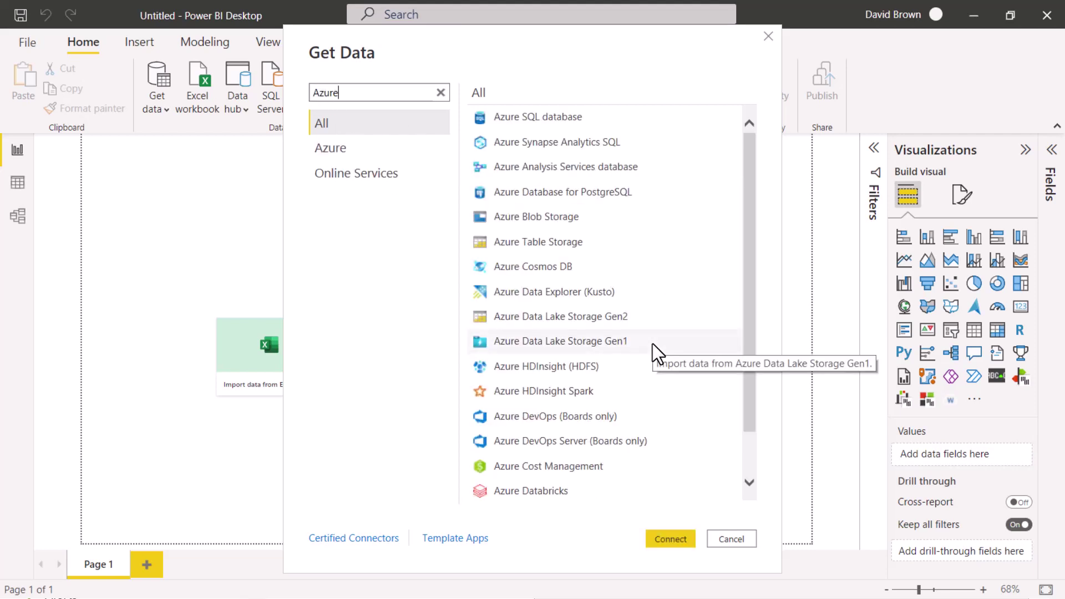
{"action": "scroll", "coordinate": [652, 344], "scroll_direction": "down", "scroll_amount": 2}
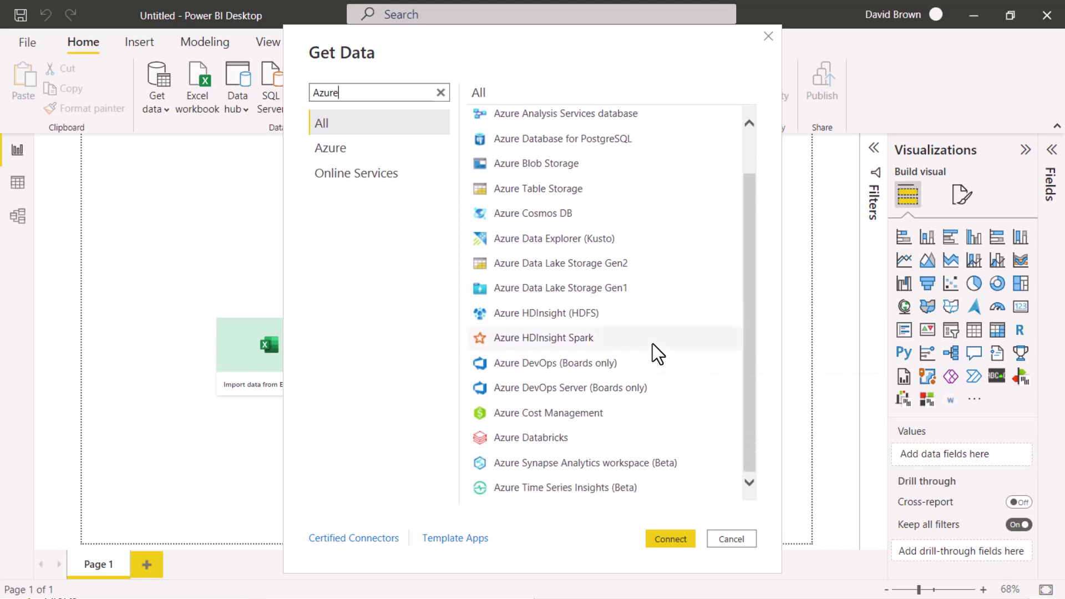
{"action": "scroll", "coordinate": [652, 344], "scroll_direction": "up", "scroll_amount": 2}
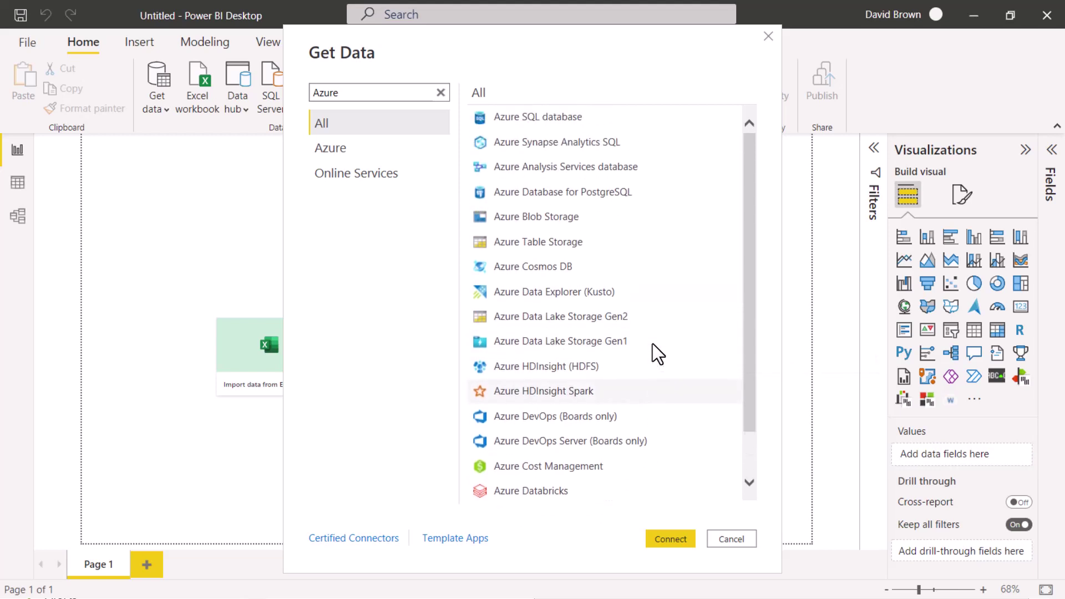
{"action": "left_click", "coordinate": [605, 319]}
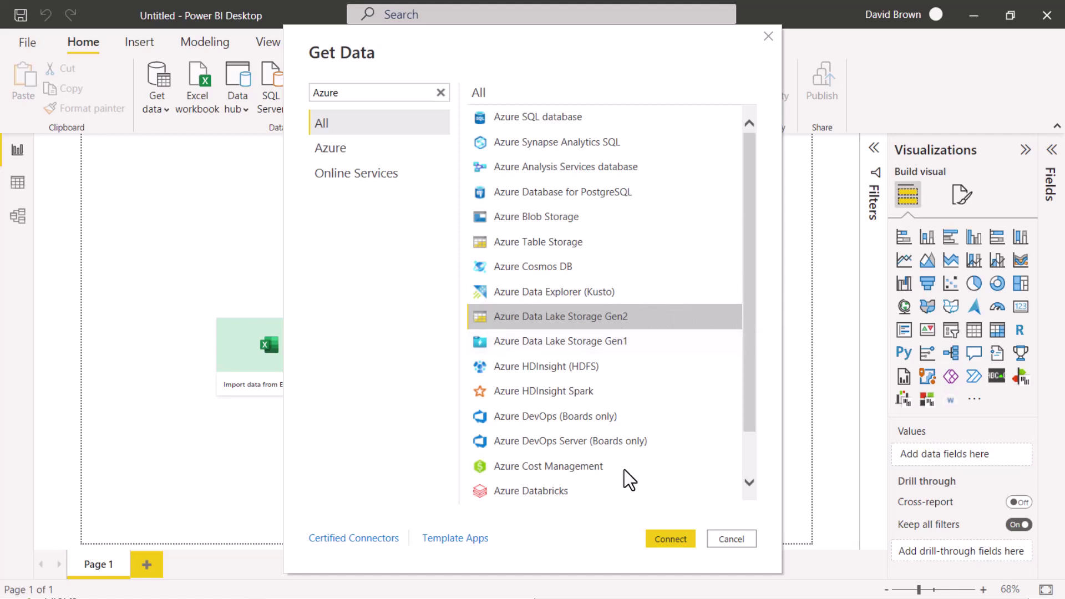
{"action": "left_click", "coordinate": [654, 539]}
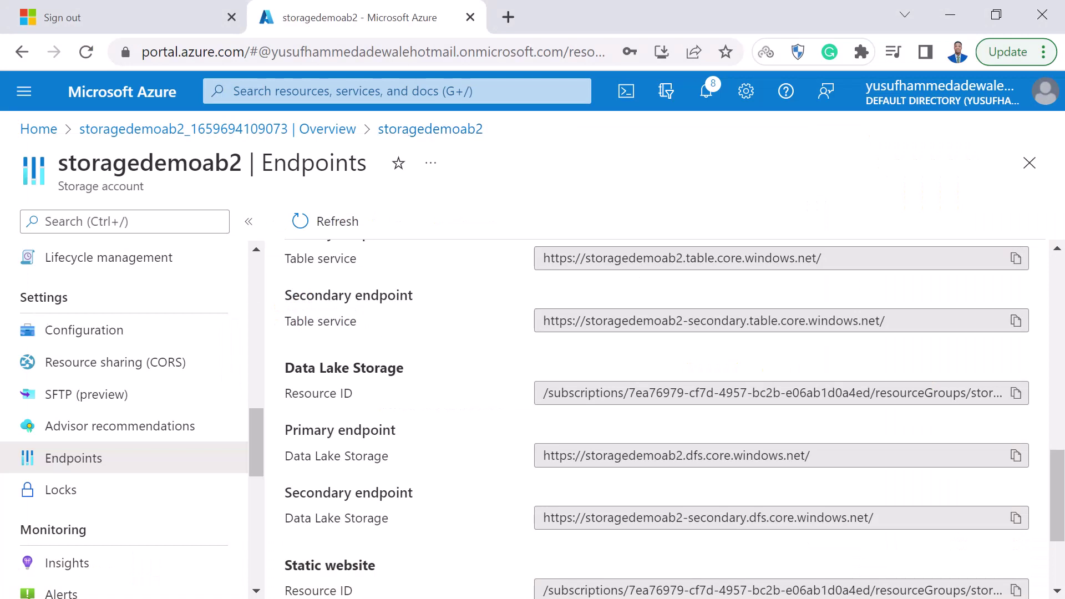
- In the Azure portal, go to the storagedemoab2 storage account's overview and open its Endpoints settings
{"action": "scroll", "coordinate": [78, 302], "scroll_direction": "up", "scroll_amount": 12}
{"action": "left_click", "coordinate": [101, 255]}
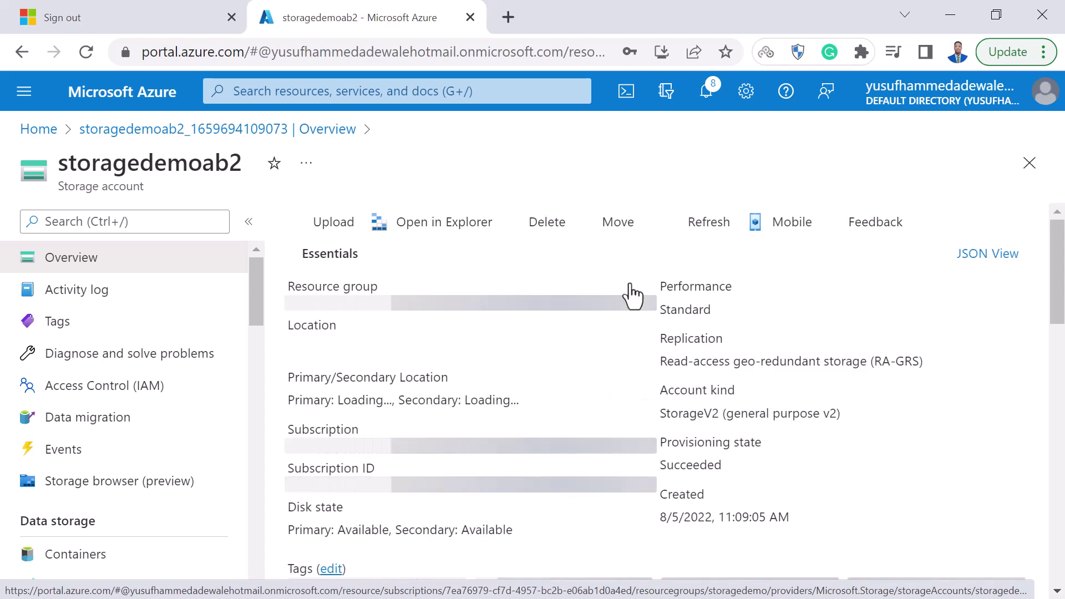
{"action": "scroll", "coordinate": [590, 489], "scroll_direction": "down", "scroll_amount": 4}
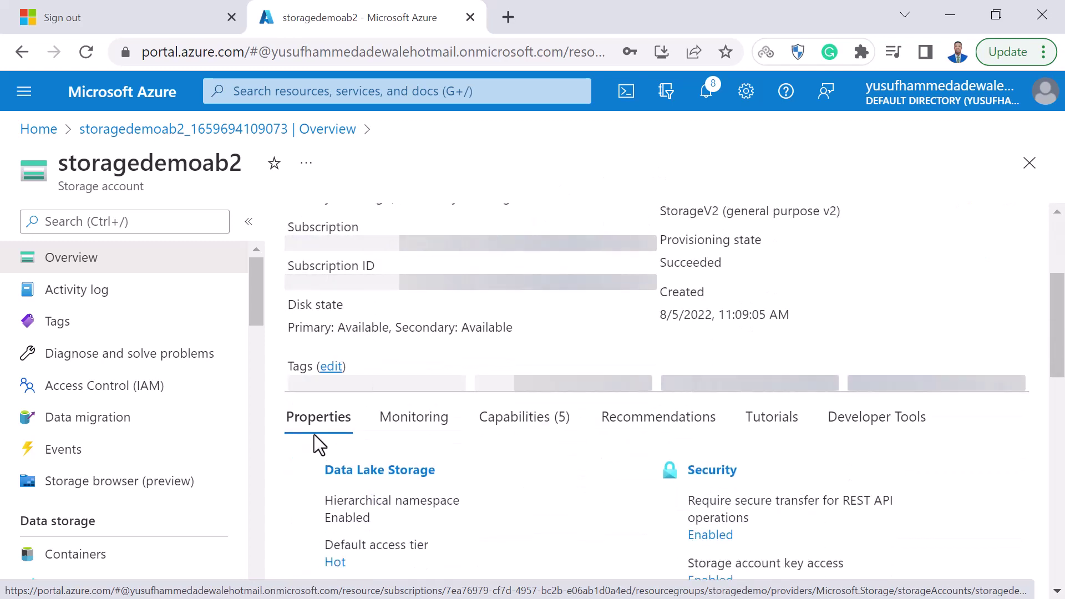
{"action": "scroll", "coordinate": [66, 474], "scroll_direction": "down", "scroll_amount": 11}
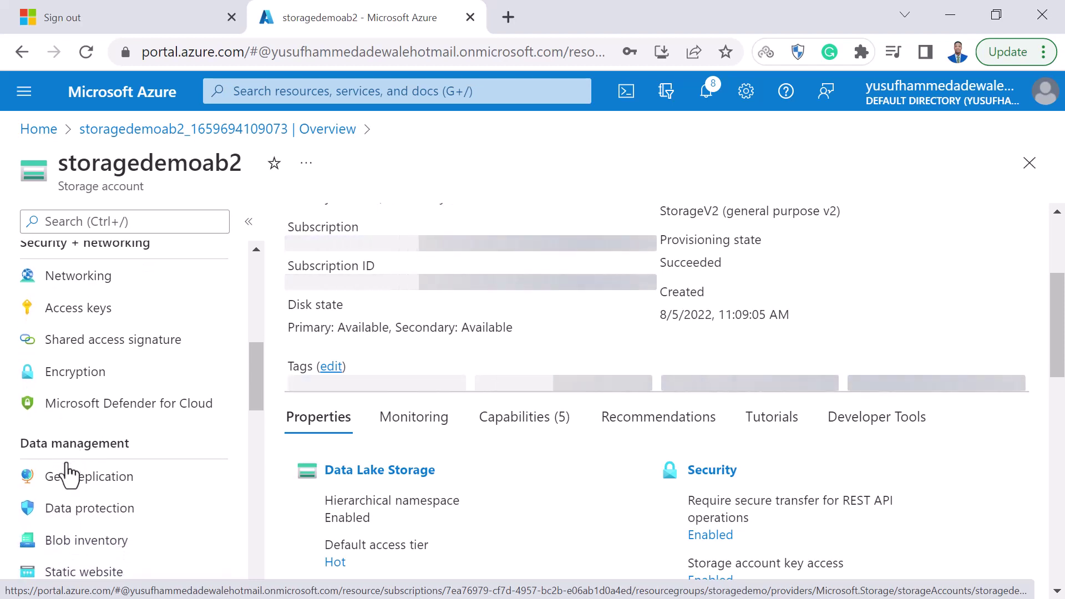
{"action": "scroll", "coordinate": [67, 474], "scroll_direction": "down", "scroll_amount": 4}
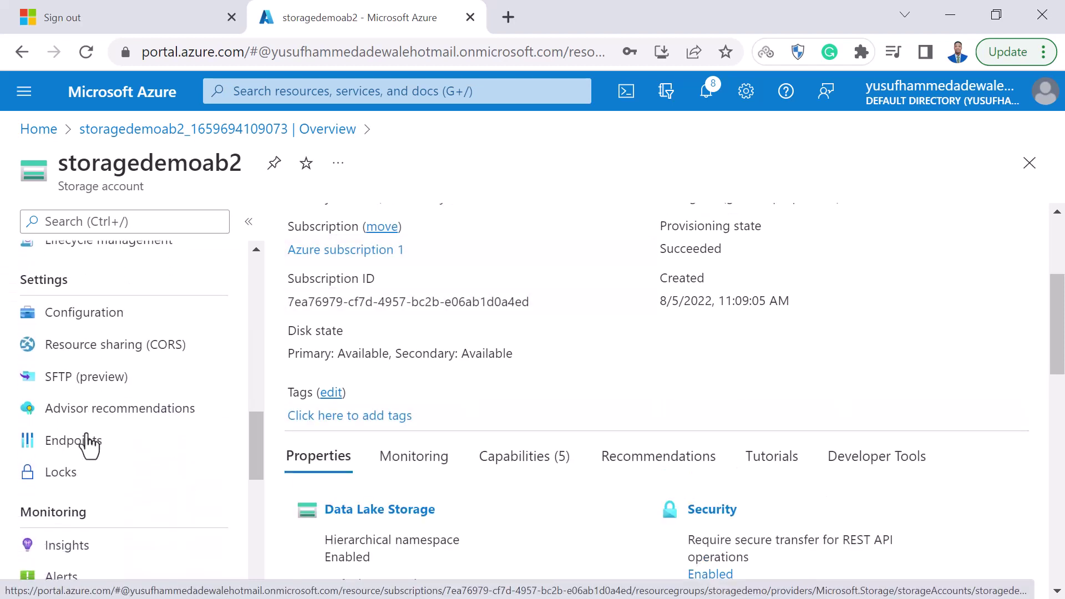
{"action": "left_click", "coordinate": [115, 445]}
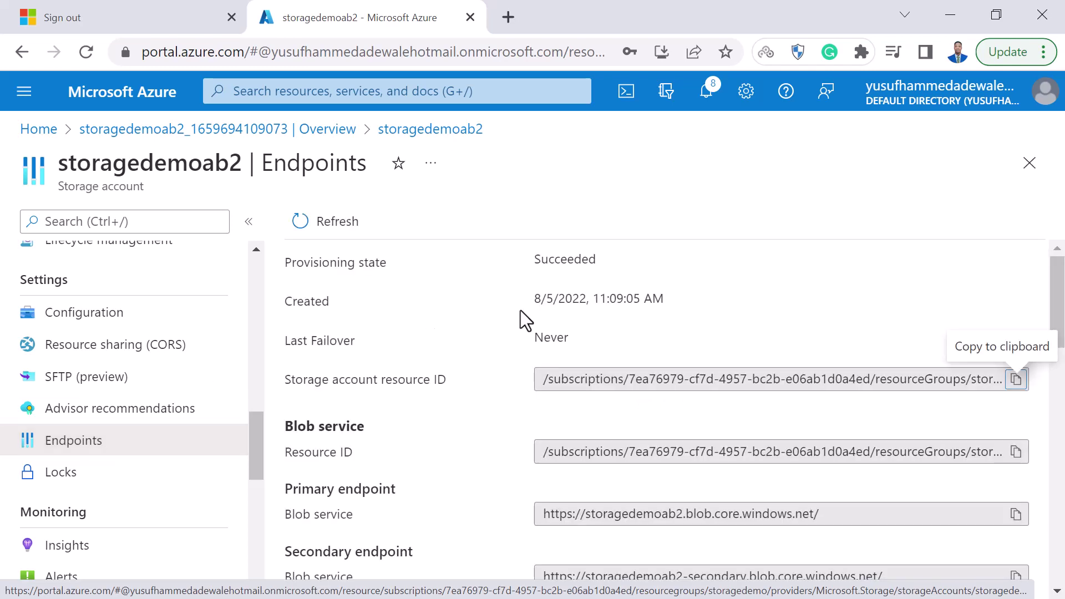
- Copy the primary endpoint URL of Data Lake Storage from the storage account's endpoints
{"action": "scroll", "coordinate": [559, 422], "scroll_direction": "down", "scroll_amount": 12}
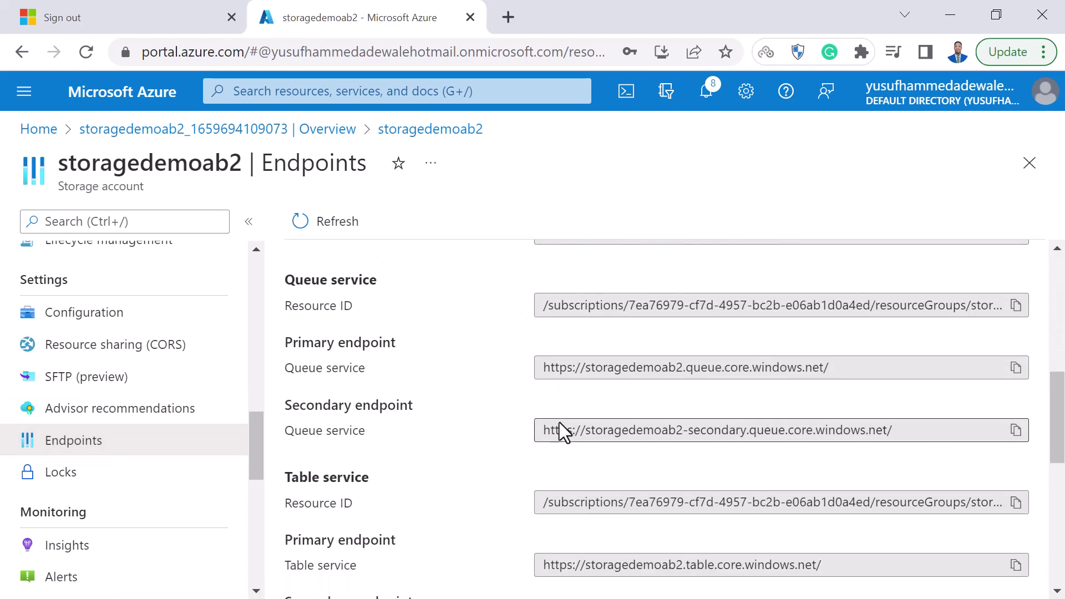
{"action": "scroll", "coordinate": [559, 423], "scroll_direction": "down", "scroll_amount": 2}
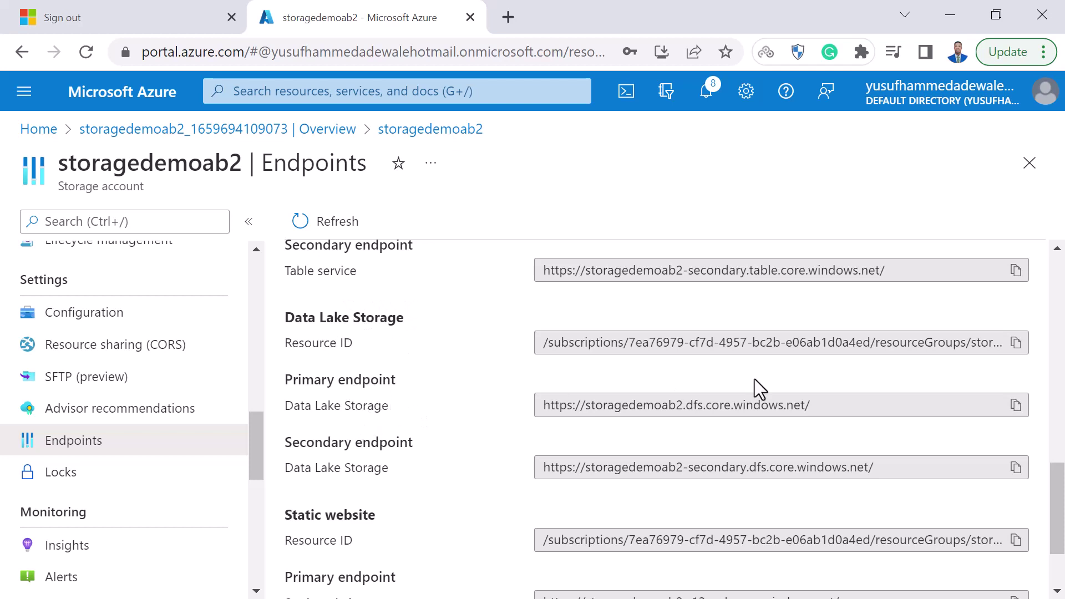
{"action": "left_click_drag", "start_coordinate": [831, 402], "coordinate": [537, 419]}
{"action": "key", "text": "ctrl+c"}
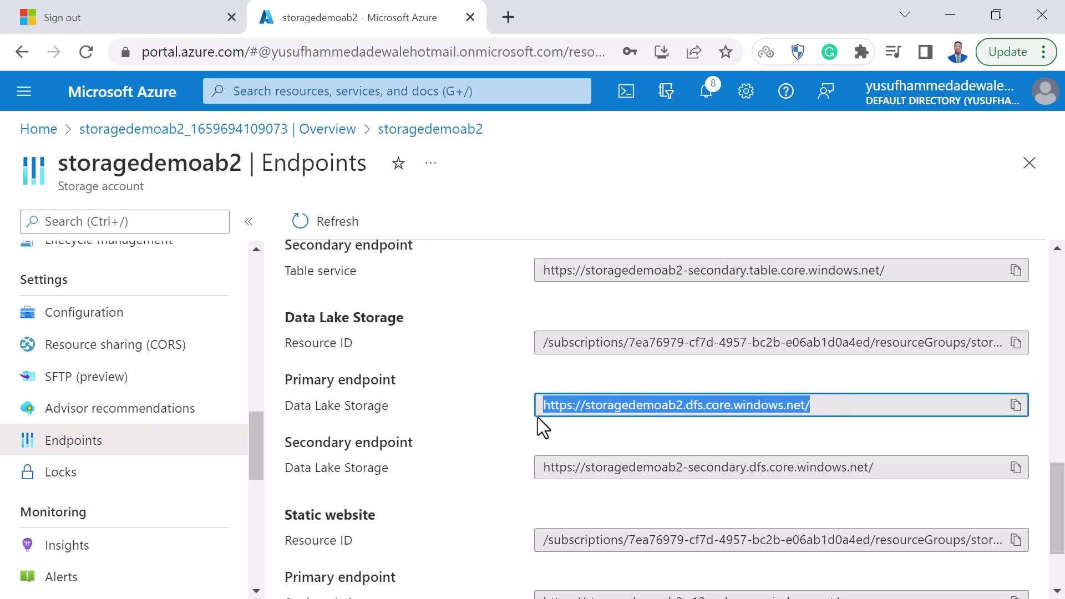
- Switch to Power BI Desktop, submit the copied endpoint as the Data Lake URL and choose account key authentication
{"action": "key", "text": "alt+Tab"}
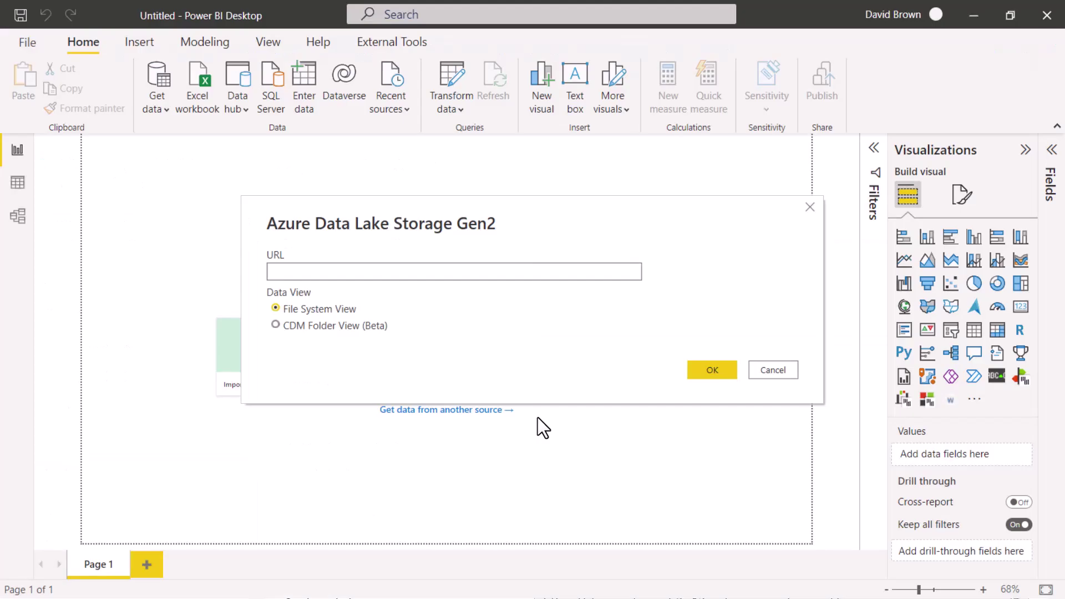
{"action": "left_click", "coordinate": [428, 265]}
{"action": "key", "text": "ctrl+v"}
{"action": "left_click", "coordinate": [703, 363]}
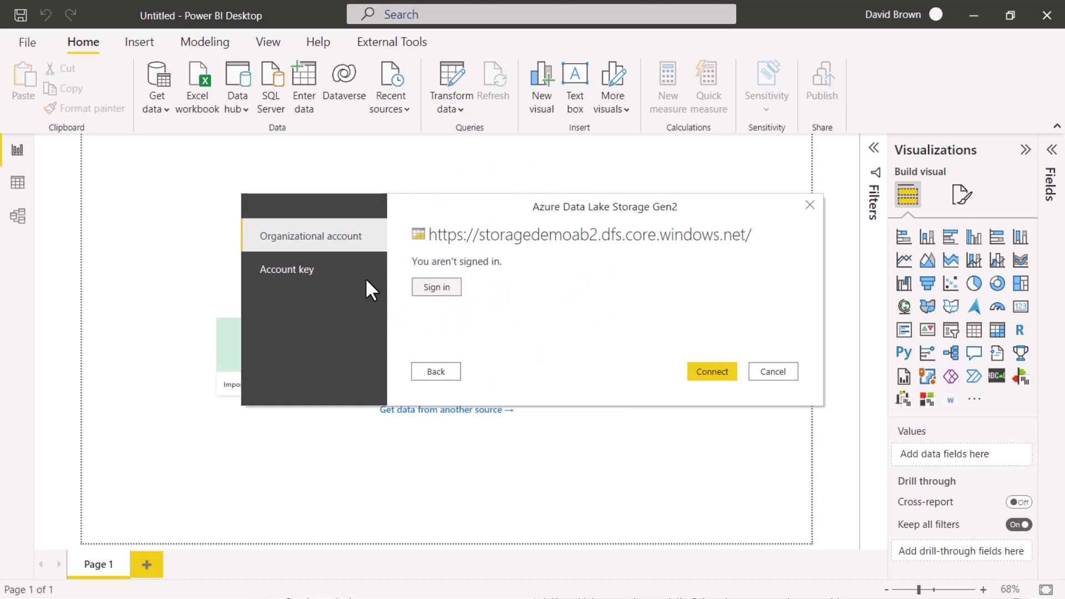
{"action": "left_click", "coordinate": [312, 272]}
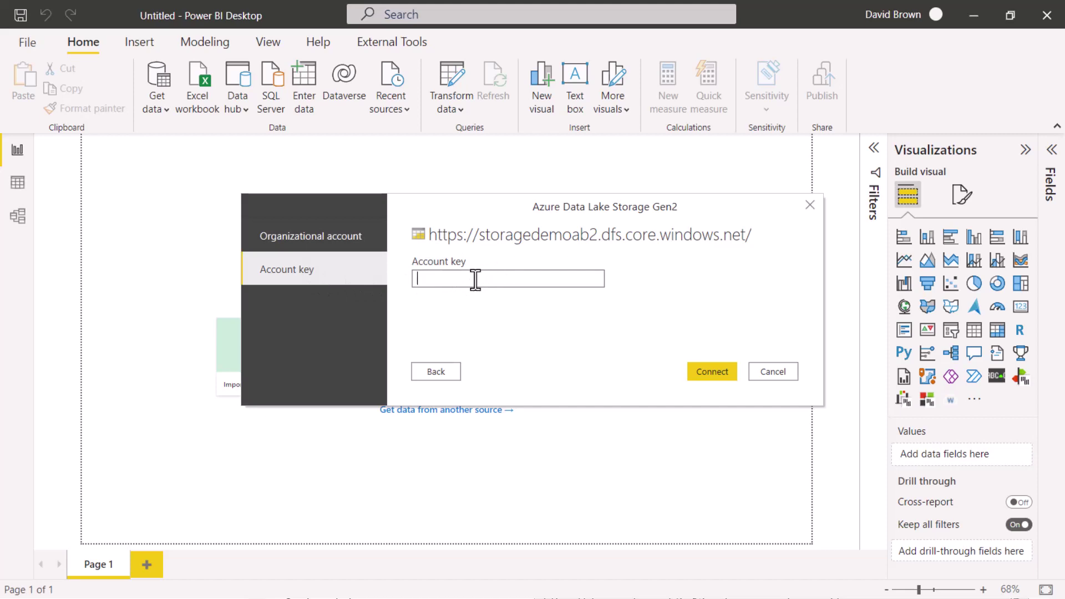
- In the Azure portal, open the storage account's access keys, reveal and copy the key of key1, and hide it again
{"action": "key", "text": "alt+Tab"}
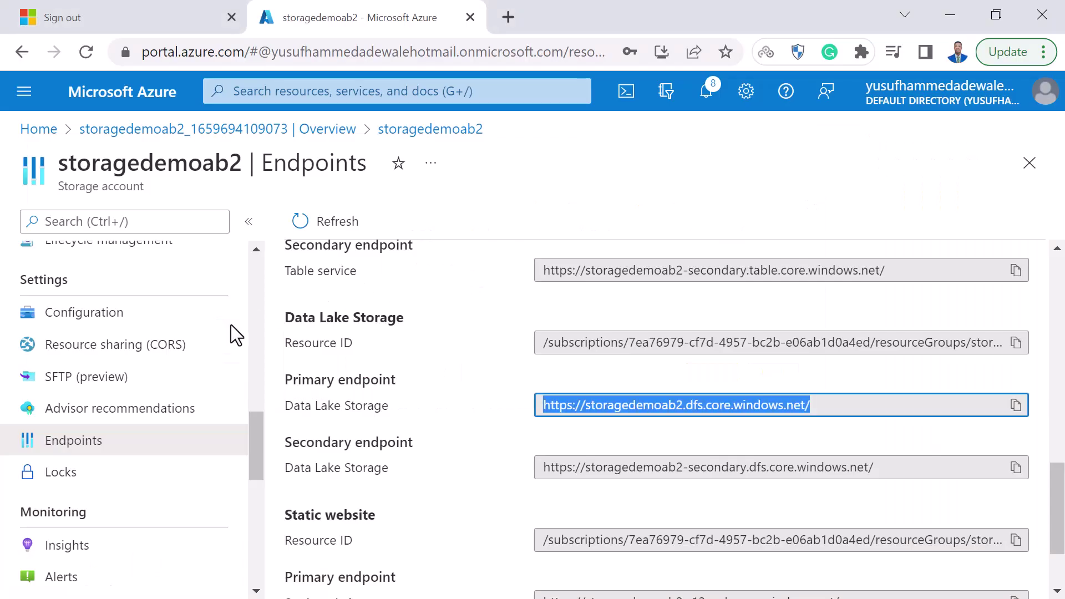
{"action": "scroll", "coordinate": [110, 416], "scroll_direction": "up", "scroll_amount": 5}
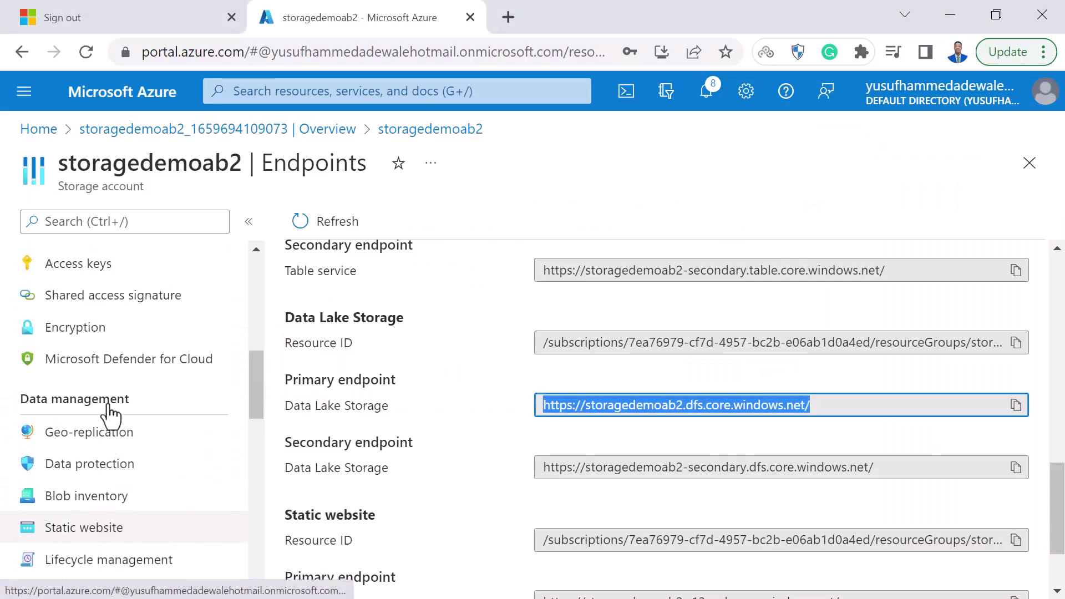
{"action": "left_click", "coordinate": [118, 368]}
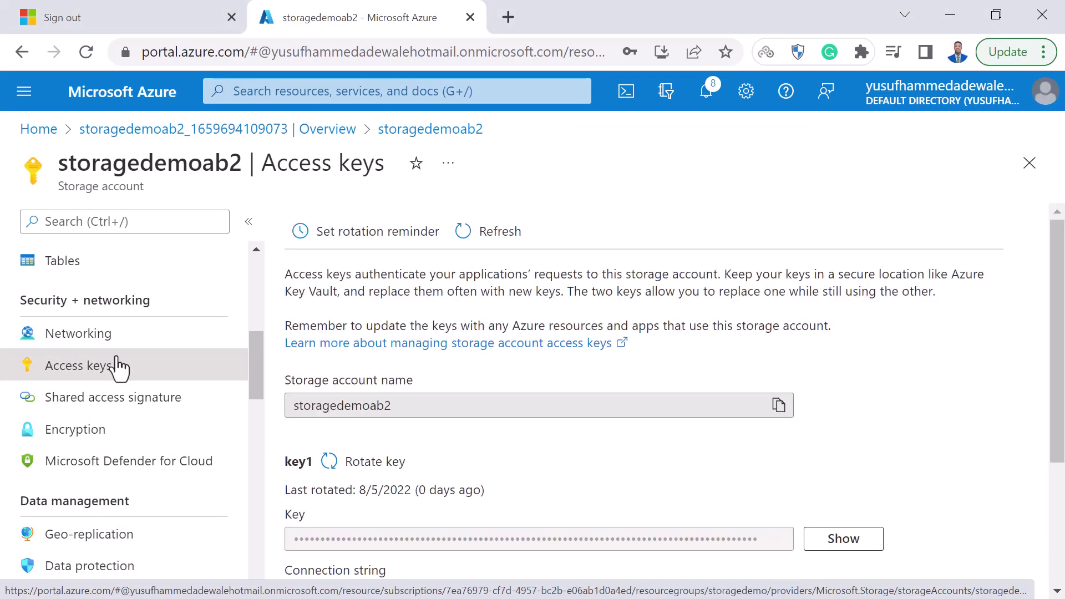
{"action": "scroll", "coordinate": [651, 428], "scroll_direction": "down", "scroll_amount": 3}
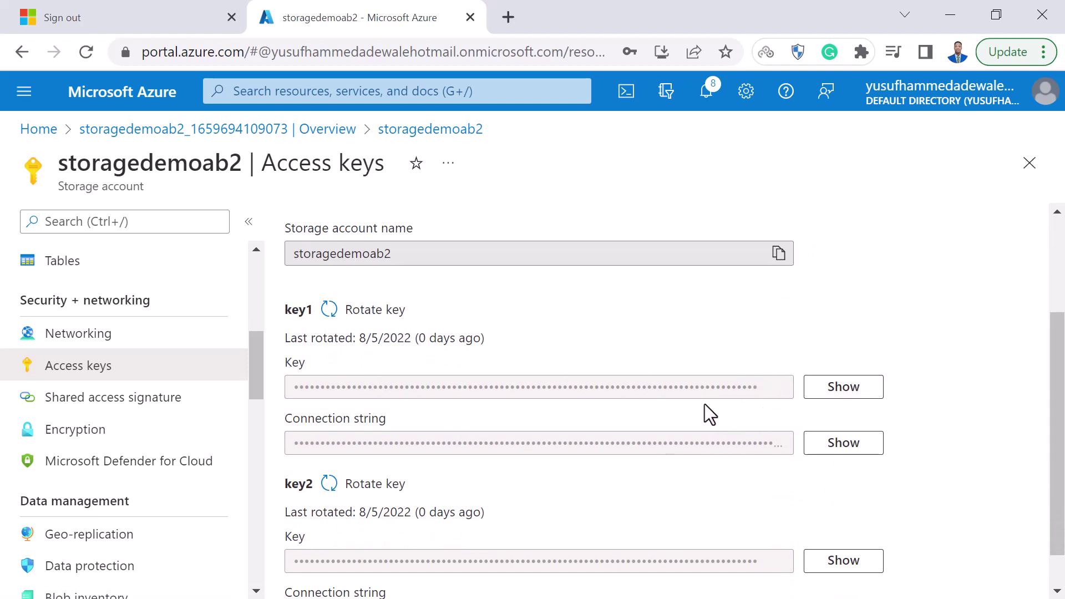
{"action": "left_click", "coordinate": [844, 387]}
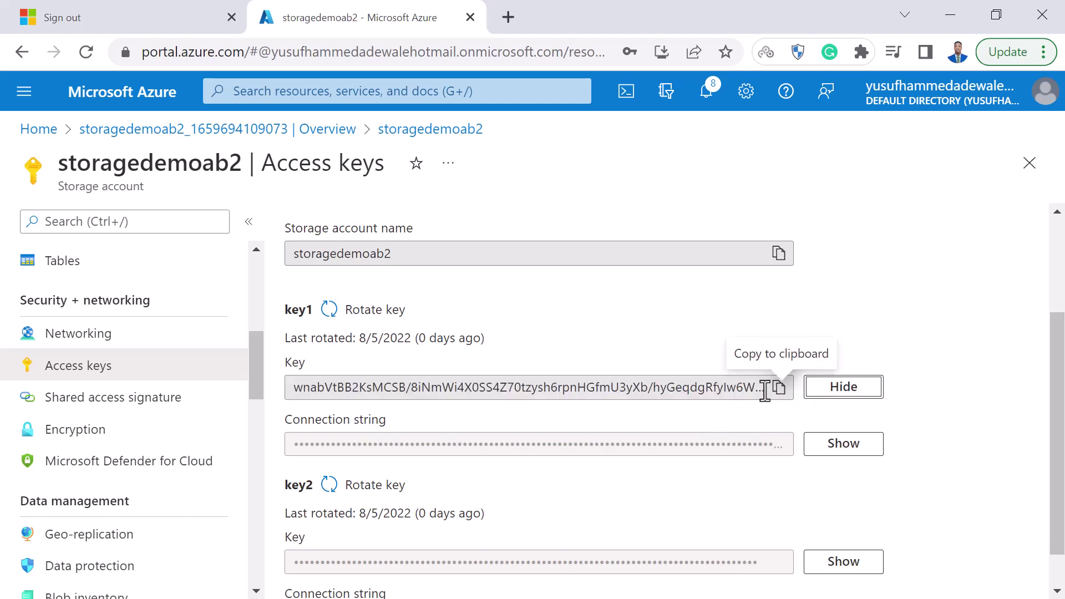
{"action": "left_click", "coordinate": [779, 391]}
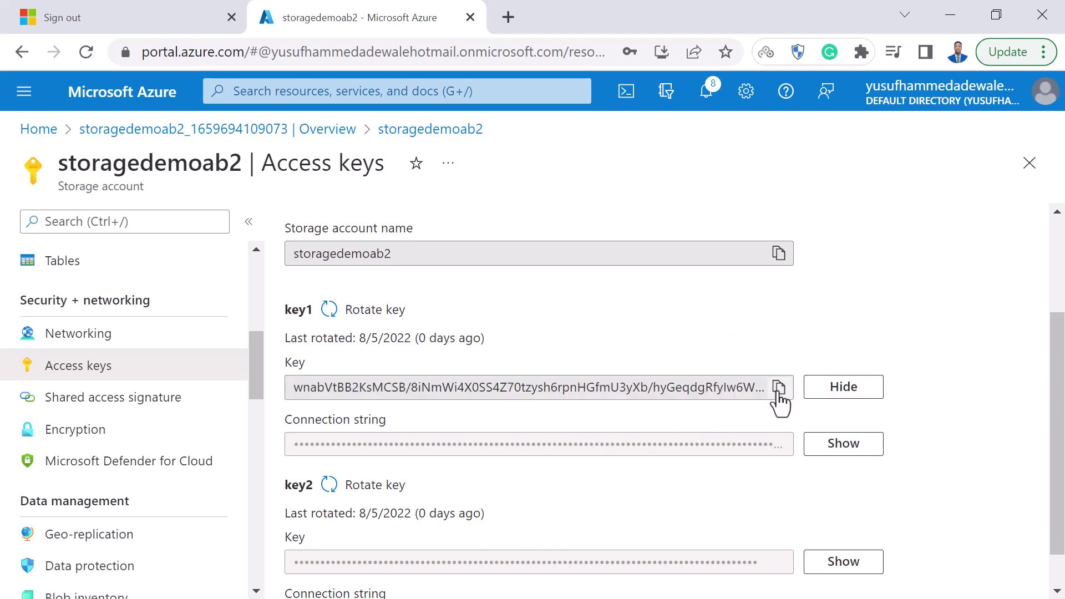
{"action": "left_click", "coordinate": [832, 390]}
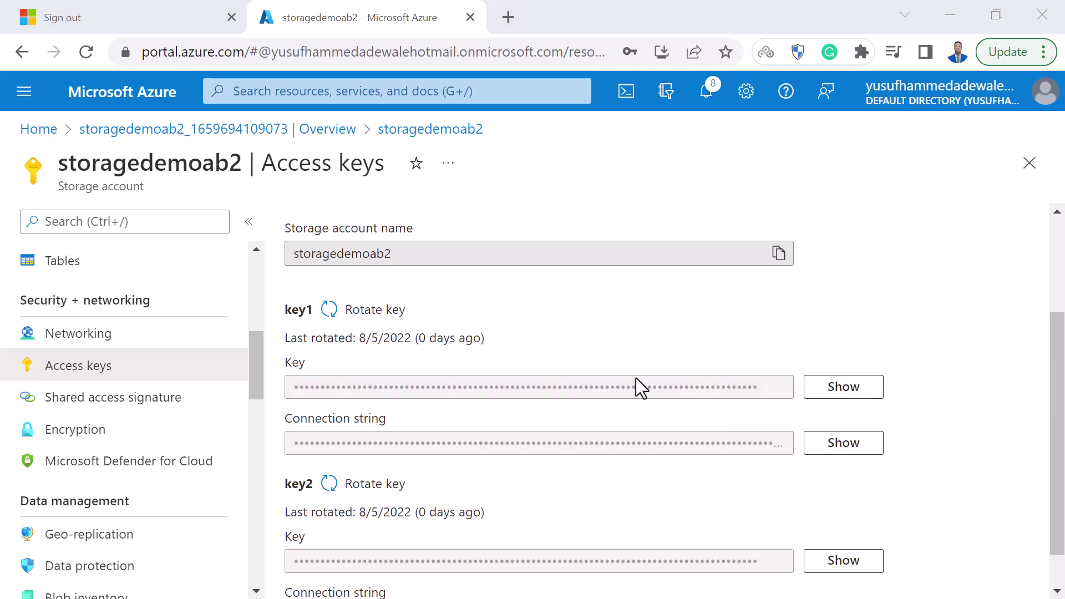
- Switch to Power BI Desktop, paste the account key and connect, and move the file preview window lower
{"action": "key", "text": "alt+Tab"}
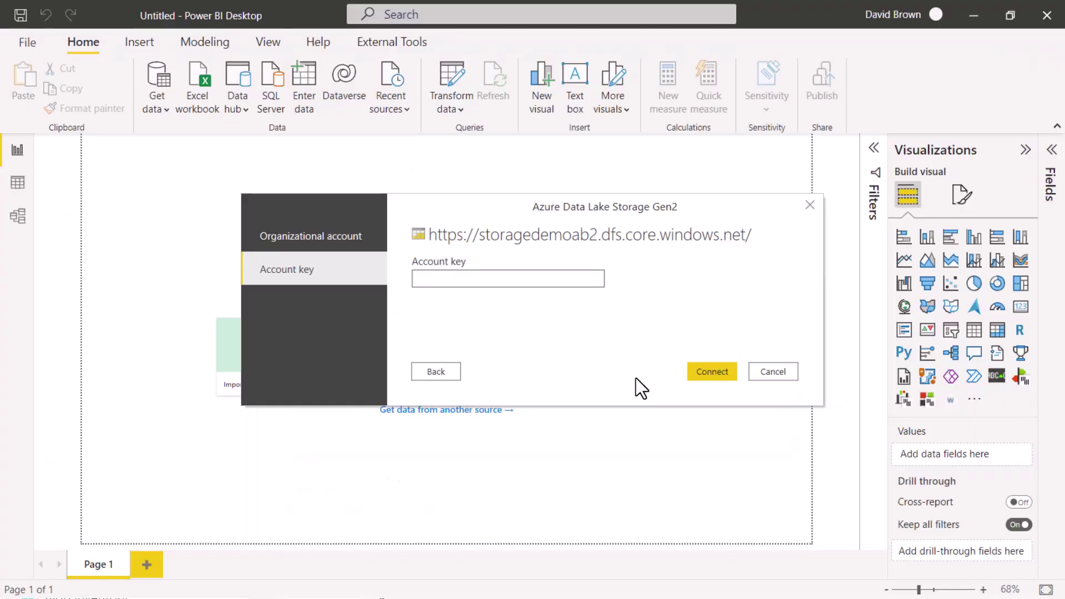
{"action": "left_click", "coordinate": [438, 279]}
{"action": "key", "text": "ctrl+v"}
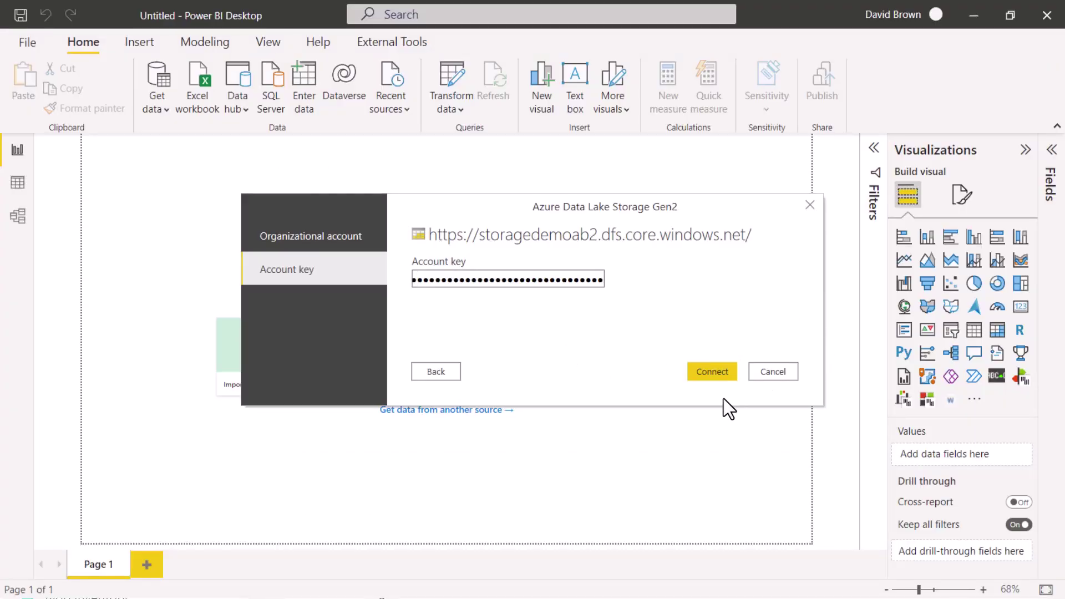
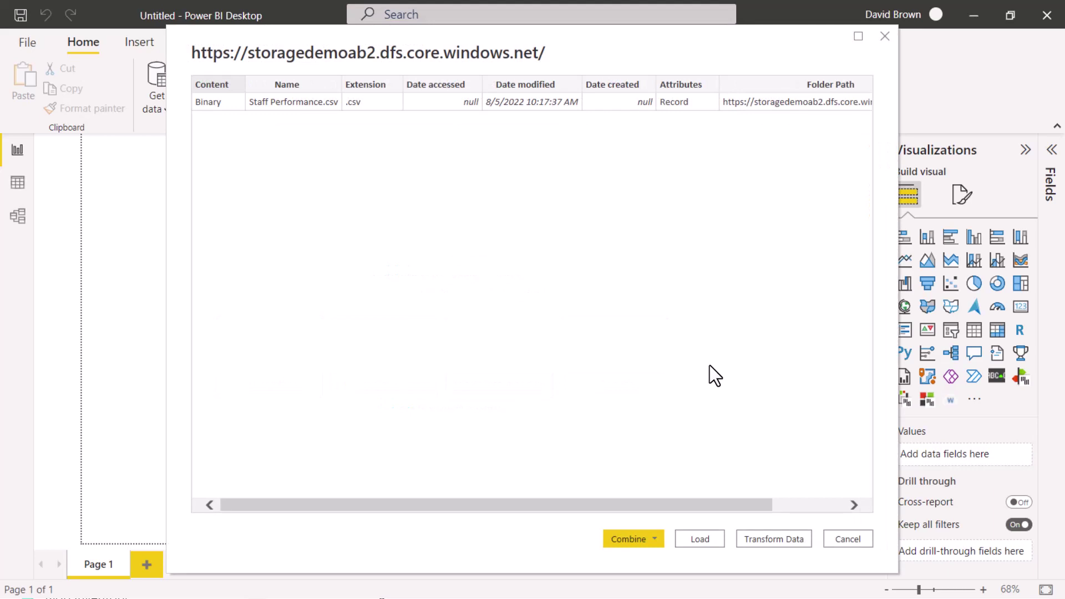
{"action": "left_click_drag", "start_coordinate": [331, 41], "coordinate": [323, 126]}
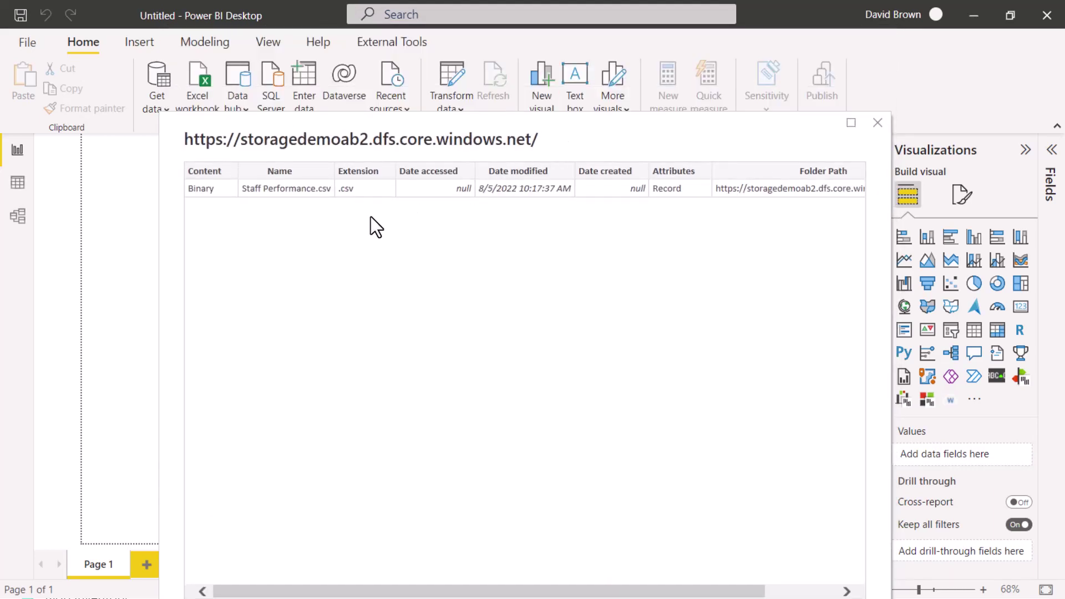
- Choose to transform the listed Data Lake data and maximize the Power Query Editor window
{"action": "left_click_drag", "start_coordinate": [357, 124], "coordinate": [284, 71]}
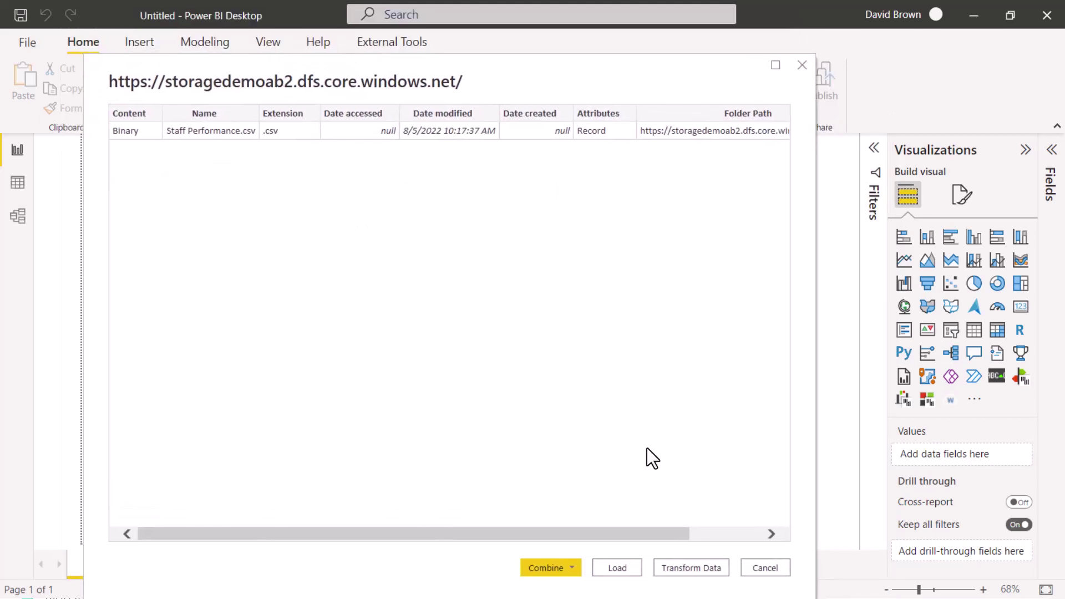
{"action": "left_click", "coordinate": [699, 567]}
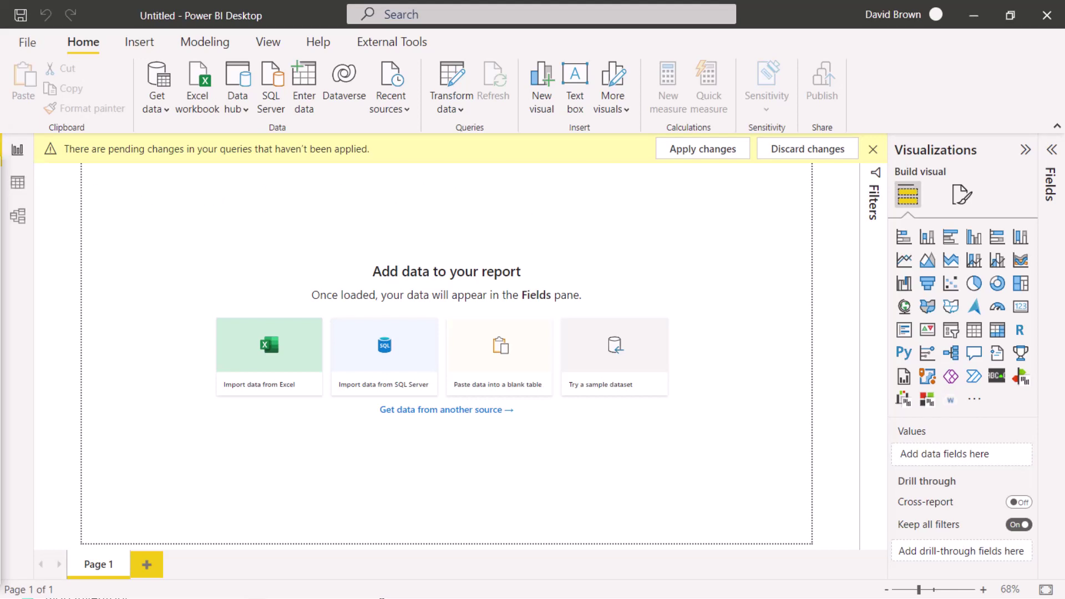
{"action": "left_click_drag", "start_coordinate": [0, 177], "coordinate": [627, 93]}
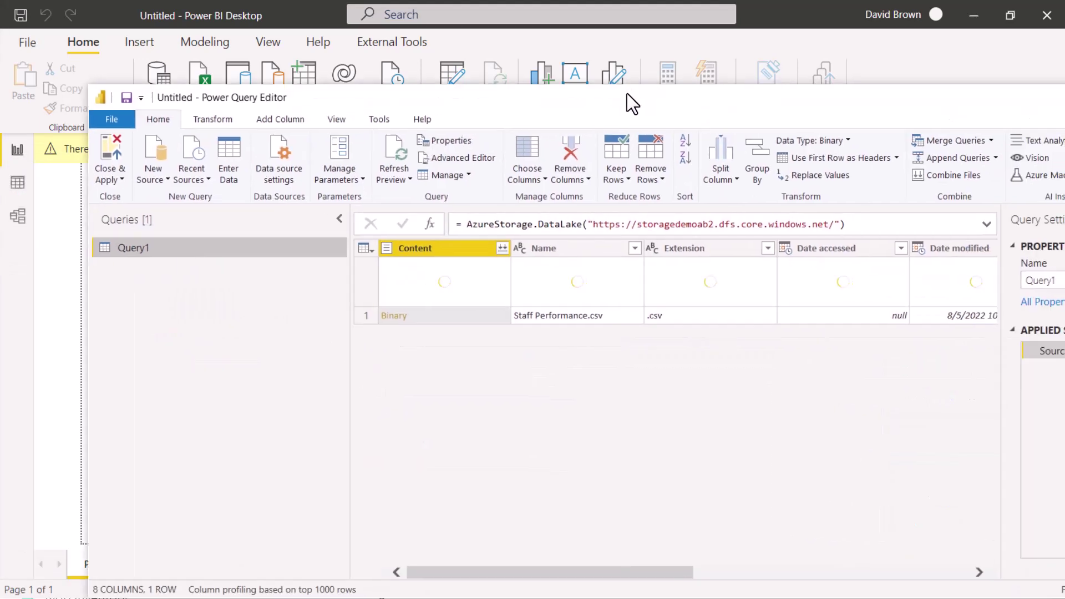
{"action": "double_click", "coordinate": [914, 92]}
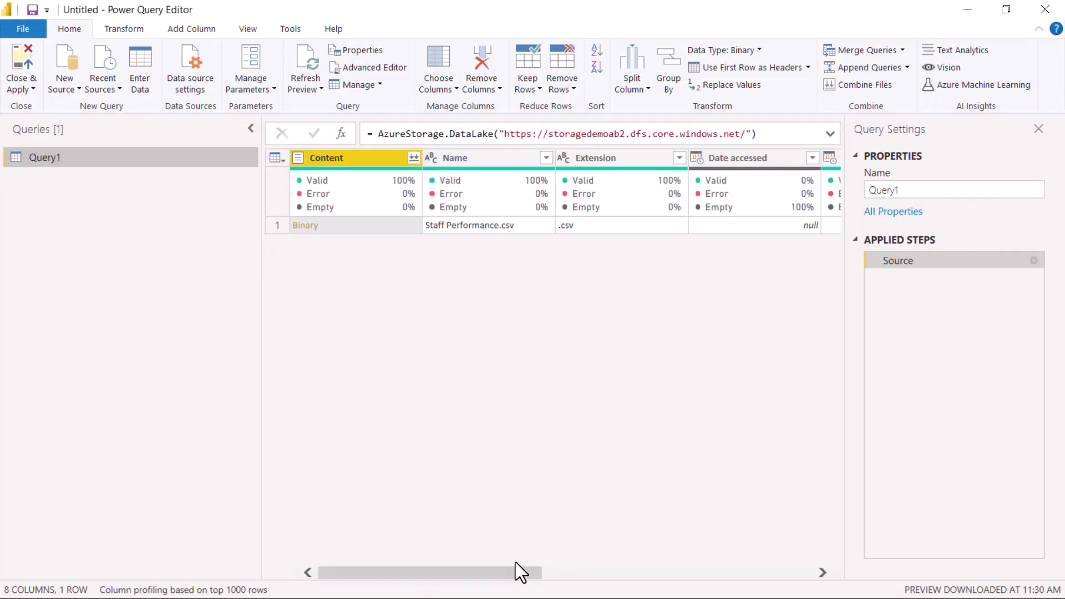
- Open the Binary content of Staff Performance.csv to import the file as a table in Query1
{"action": "left_click_drag", "start_coordinate": [491, 568], "coordinate": [191, 545]}
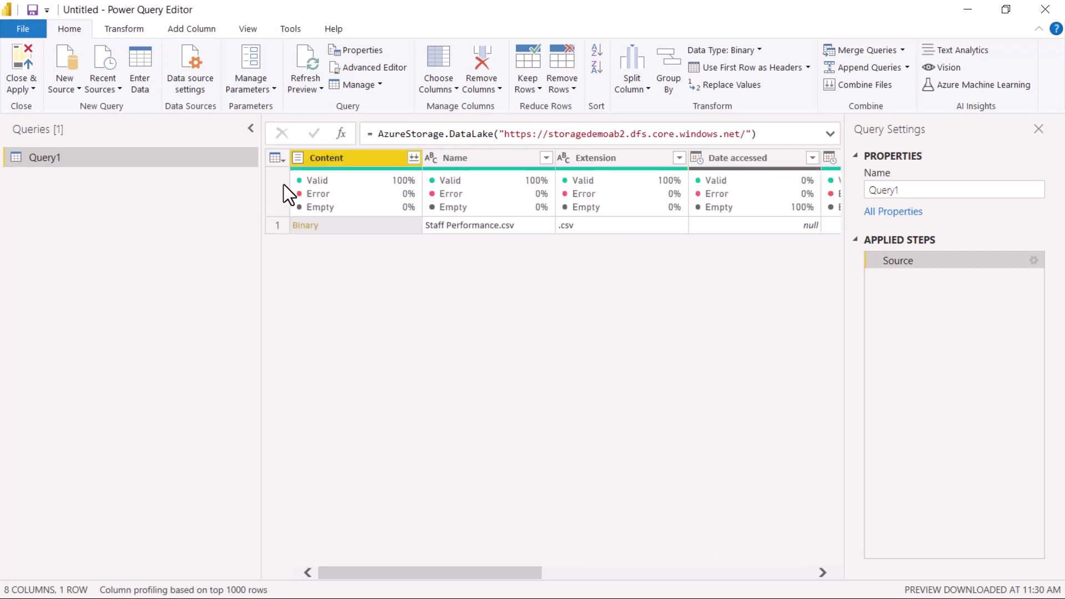
{"action": "left_click", "coordinate": [304, 226]}
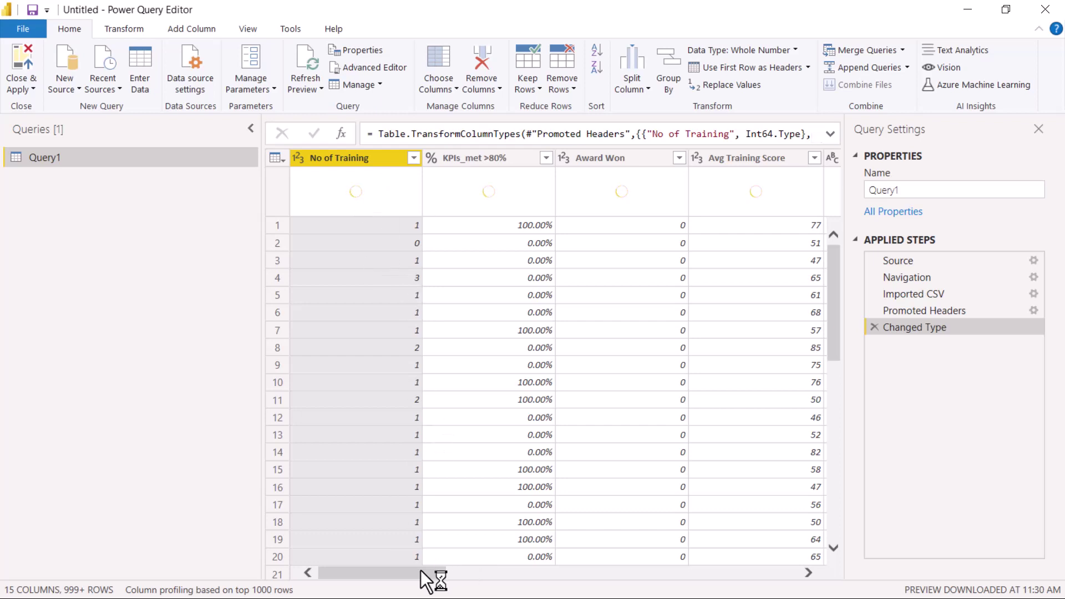
{"action": "left_click_drag", "start_coordinate": [424, 573], "coordinate": [353, 573]}
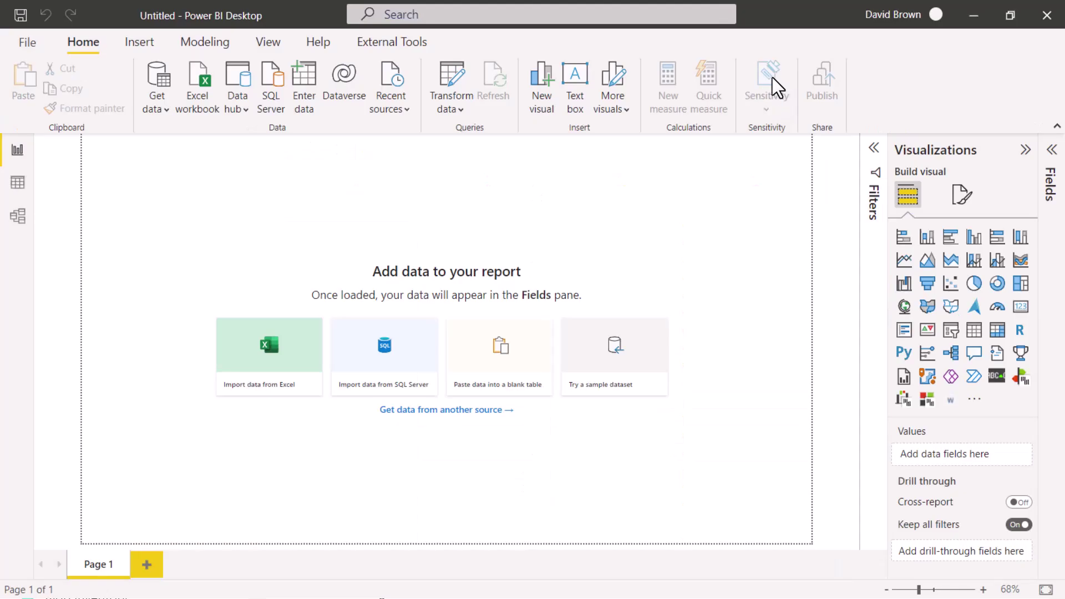
- Start a new data connection using the Azure Blob Storage connector
{"action": "left_click", "coordinate": [163, 103]}
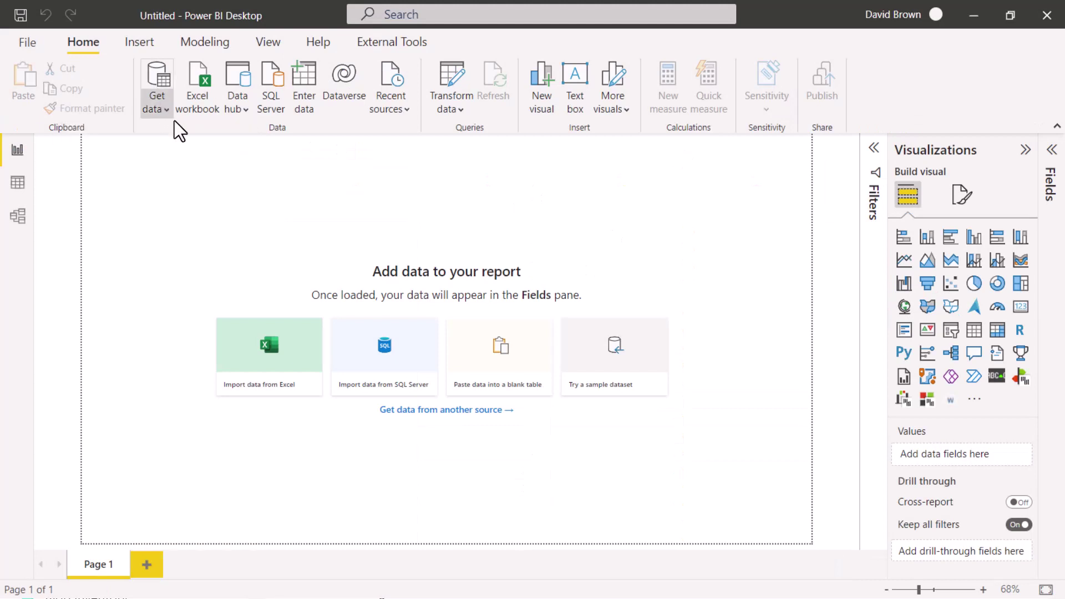
{"action": "left_click", "coordinate": [188, 471]}
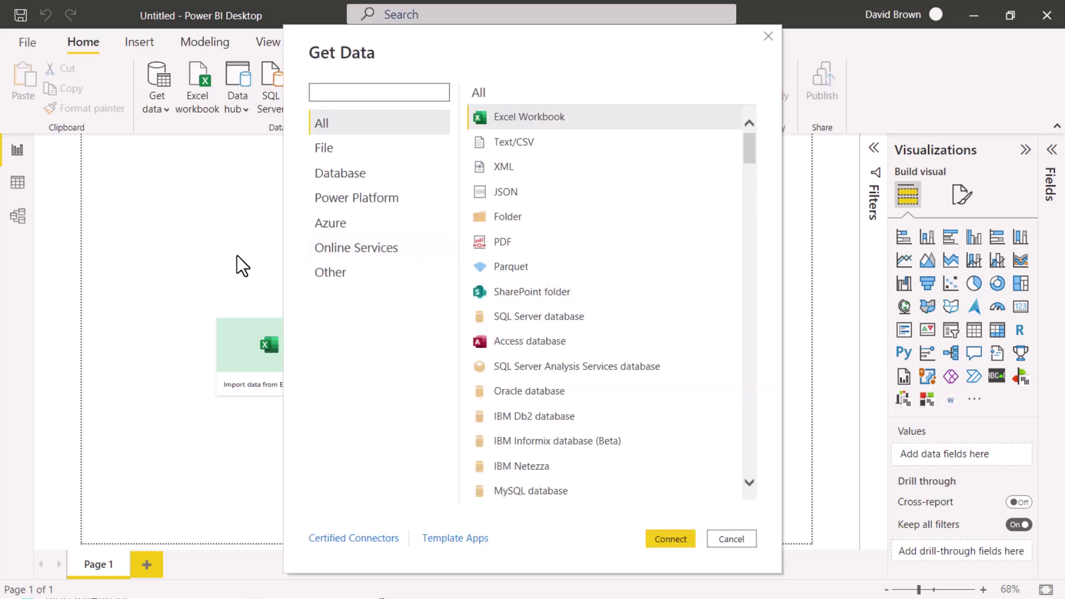
{"action": "left_click", "coordinate": [335, 225]}
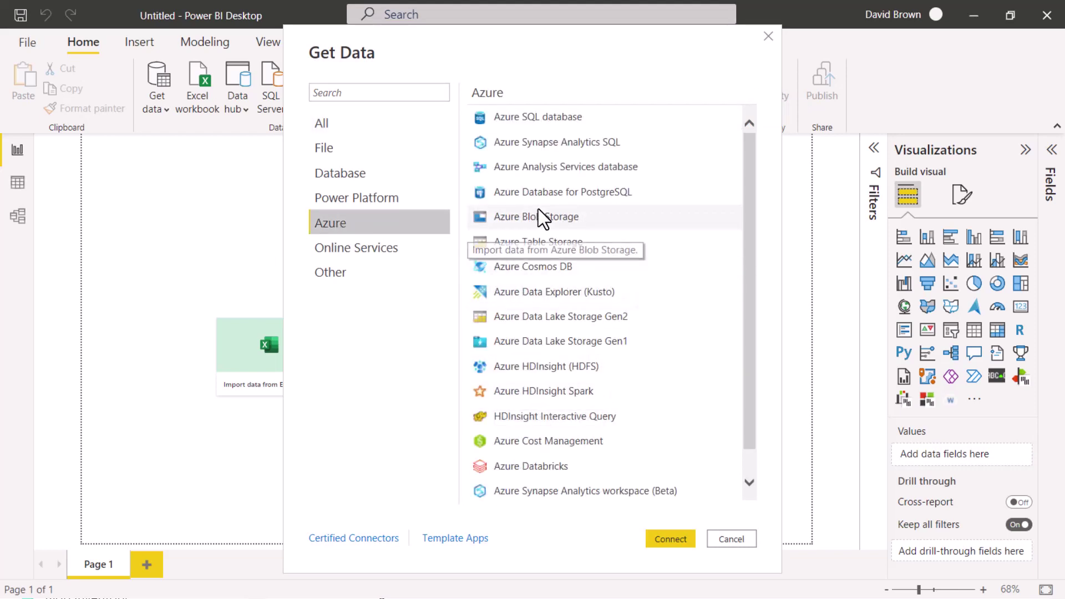
{"action": "left_click", "coordinate": [571, 217]}
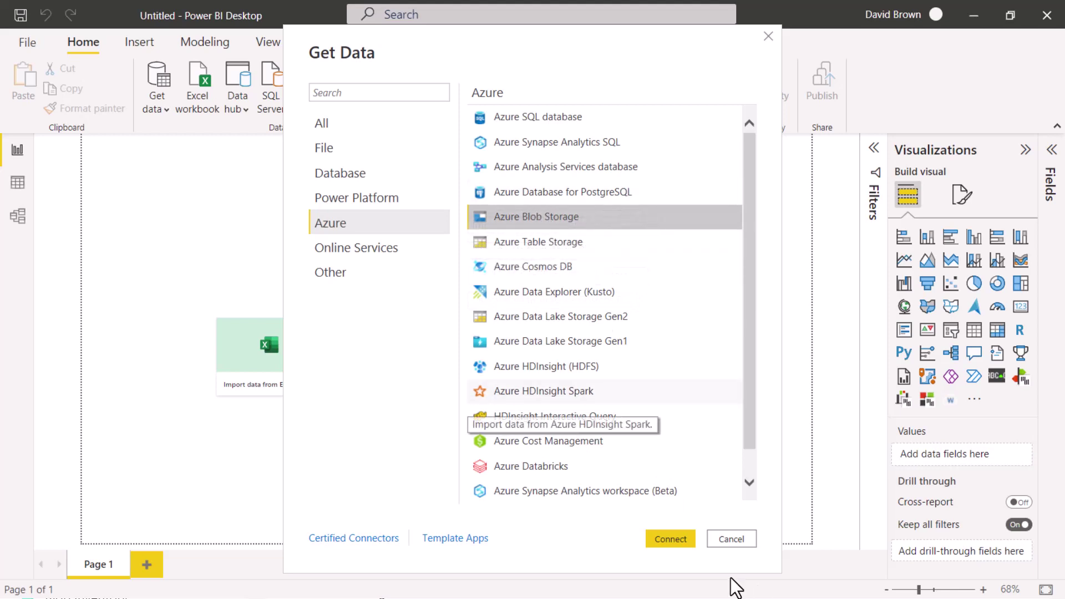
{"action": "left_click", "coordinate": [668, 538]}
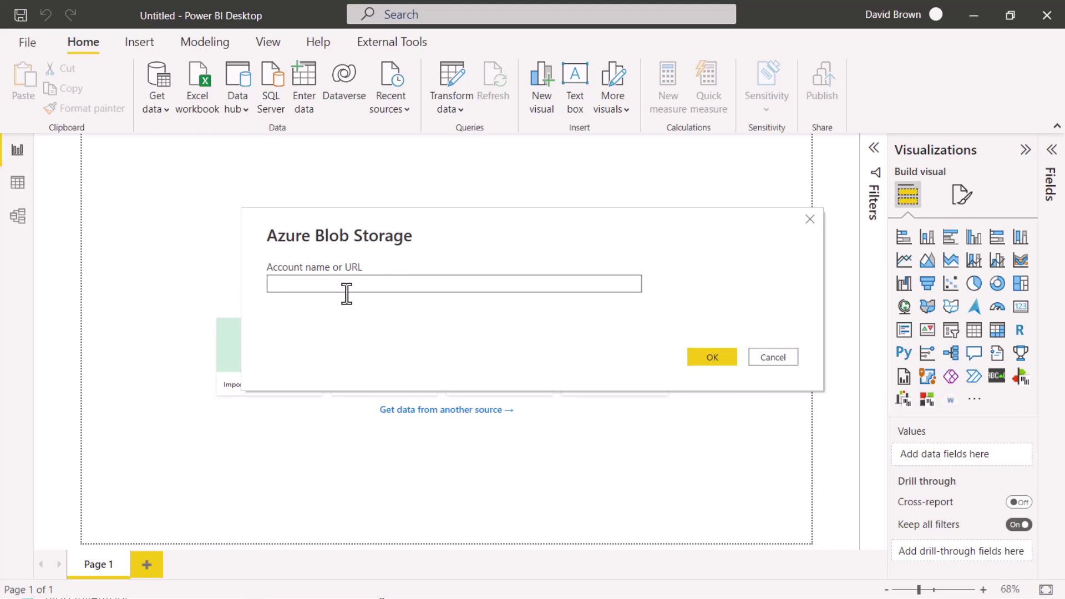
- Switch to the Azure portal and look through the endpoints of the storage account's services
{"action": "key", "text": "alt+Tab"}
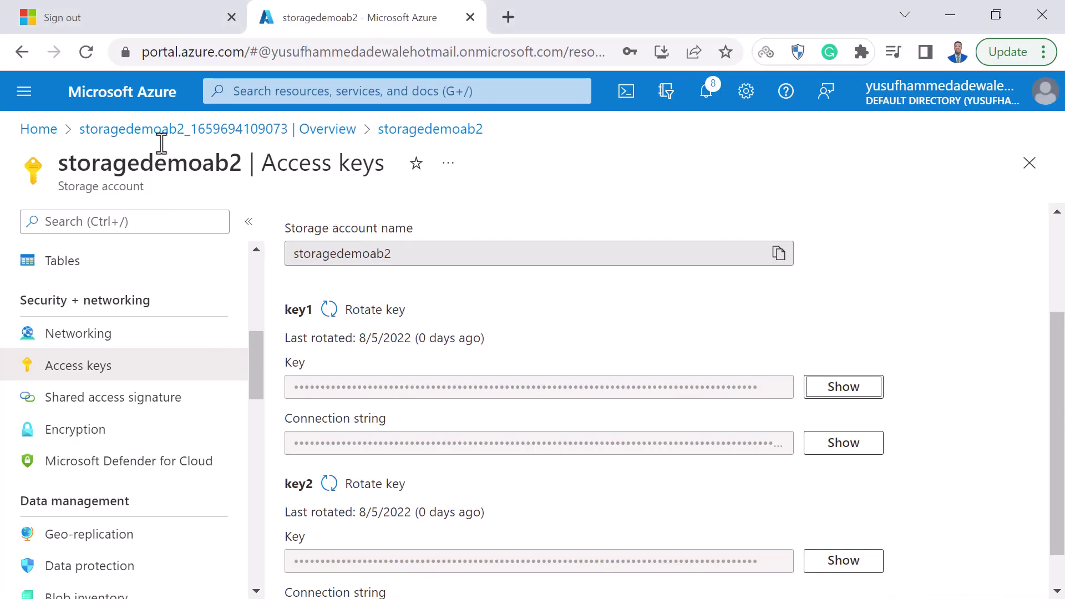
{"action": "scroll", "coordinate": [145, 381], "scroll_direction": "down", "scroll_amount": 10}
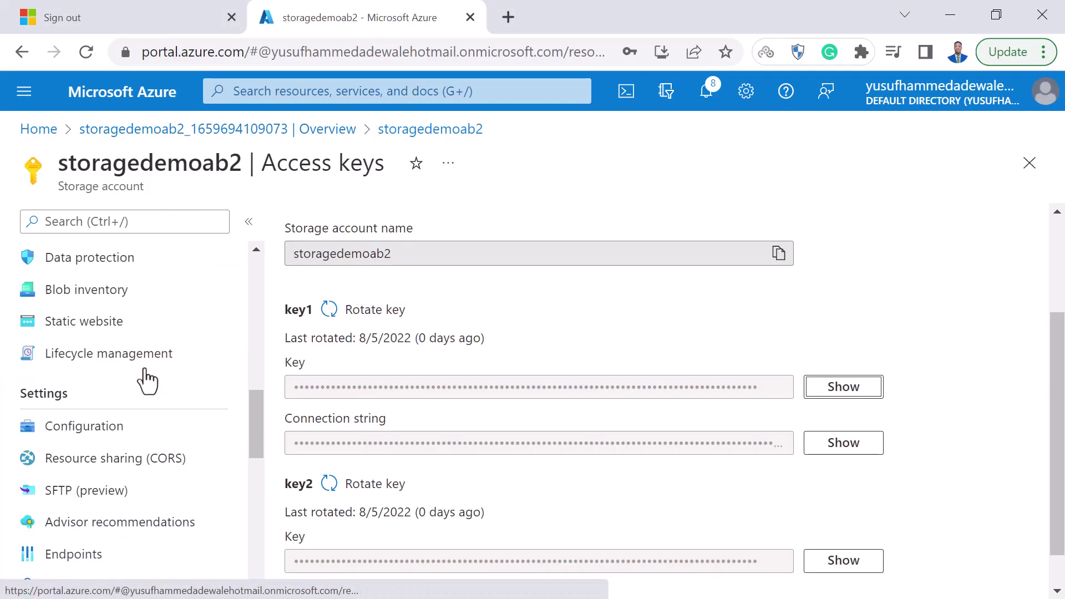
{"action": "left_click", "coordinate": [92, 357]}
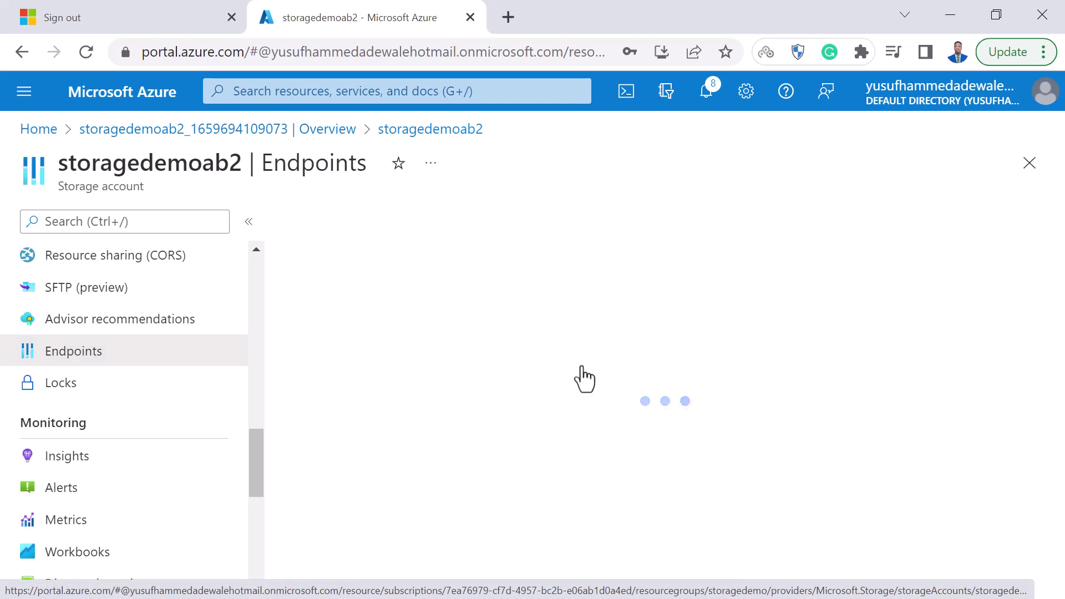
{"action": "scroll", "coordinate": [583, 379], "scroll_direction": "down", "scroll_amount": 8}
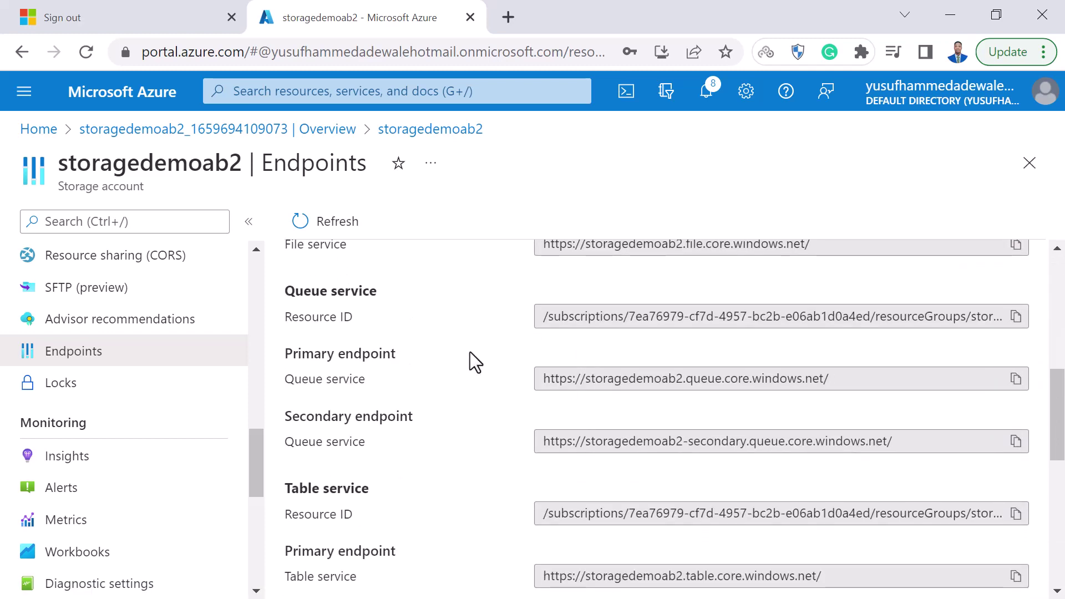
{"action": "scroll", "coordinate": [470, 351], "scroll_direction": "down", "scroll_amount": 5}
{"action": "scroll", "coordinate": [470, 352], "scroll_direction": "up", "scroll_amount": 15}
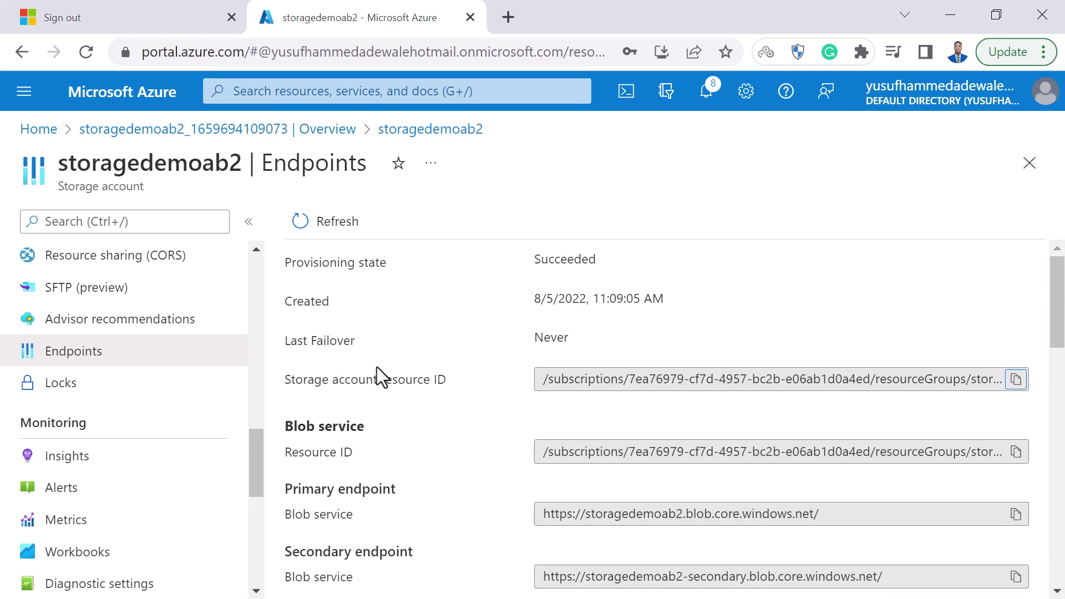
{"action": "scroll", "coordinate": [377, 367], "scroll_direction": "down", "scroll_amount": 5}
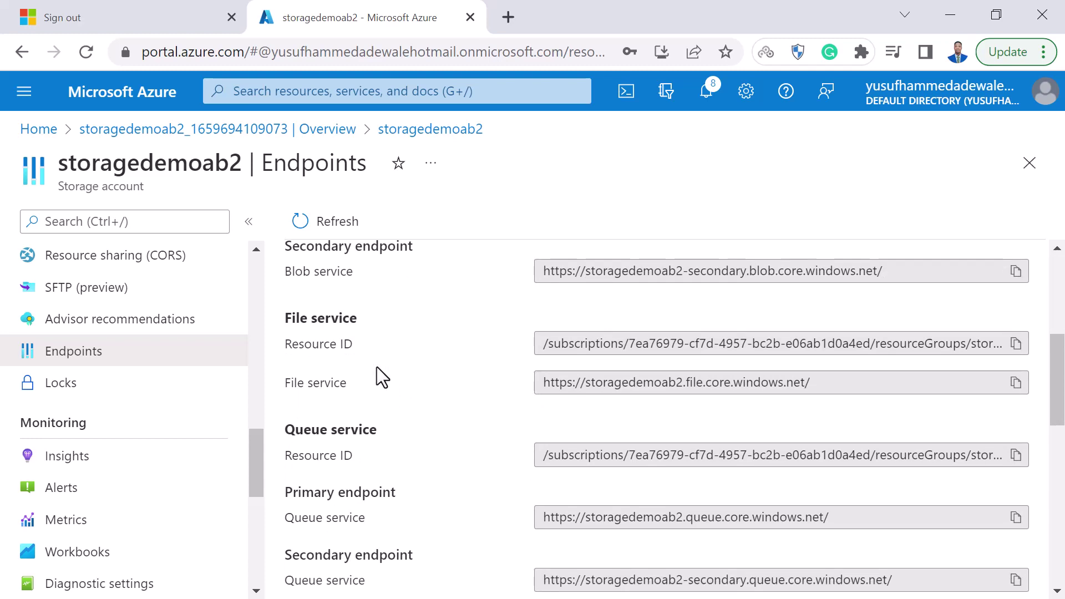
{"action": "scroll", "coordinate": [377, 367], "scroll_direction": "down", "scroll_amount": 10}
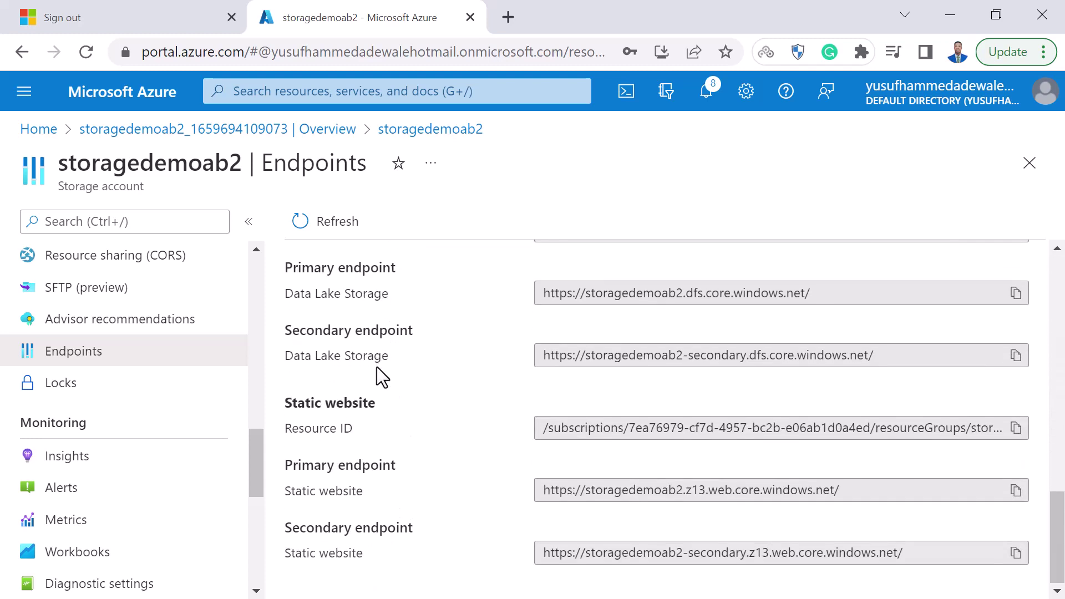
{"action": "scroll", "coordinate": [377, 368], "scroll_direction": "up", "scroll_amount": 15}
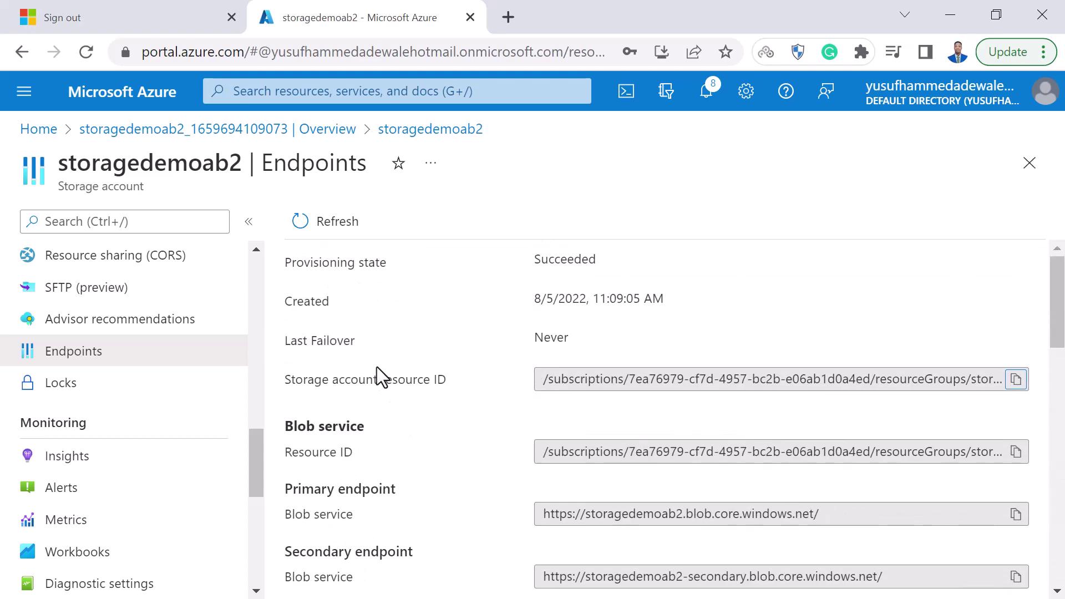
- Return to the storage account's overview and copy the resource group name
{"action": "scroll", "coordinate": [119, 361], "scroll_direction": "up", "scroll_amount": 10}
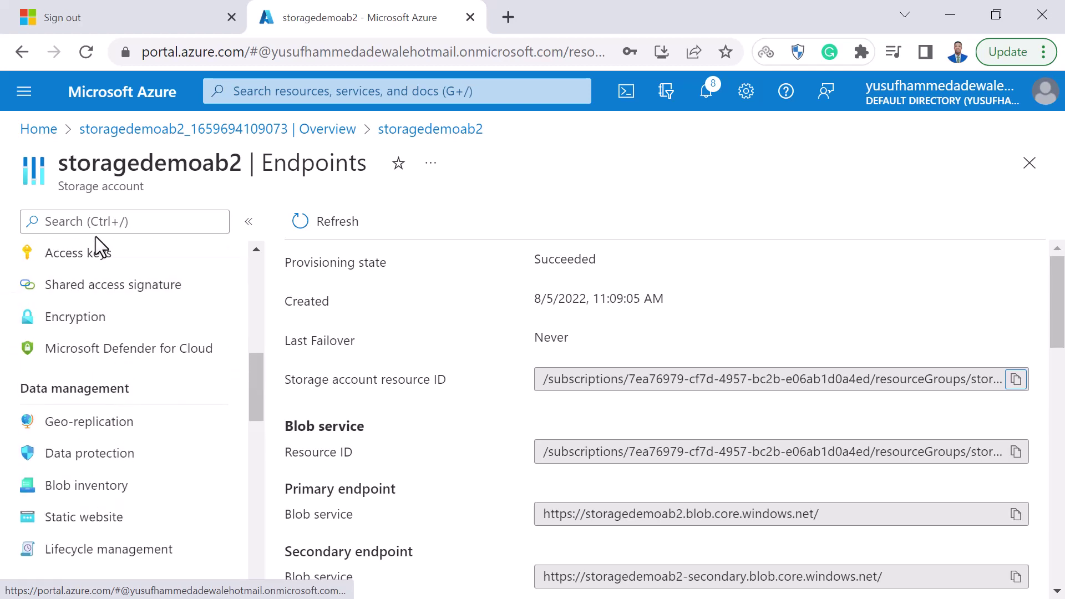
{"action": "scroll", "coordinate": [83, 294], "scroll_direction": "up", "scroll_amount": 5}
{"action": "left_click", "coordinate": [73, 262]}
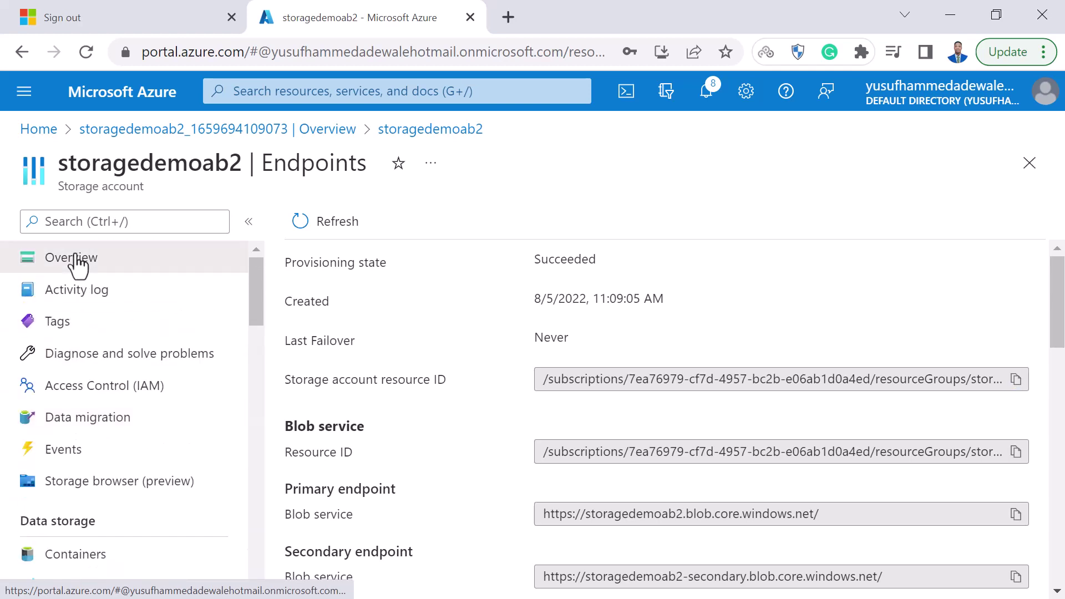
{"action": "left_click", "coordinate": [185, 270]}
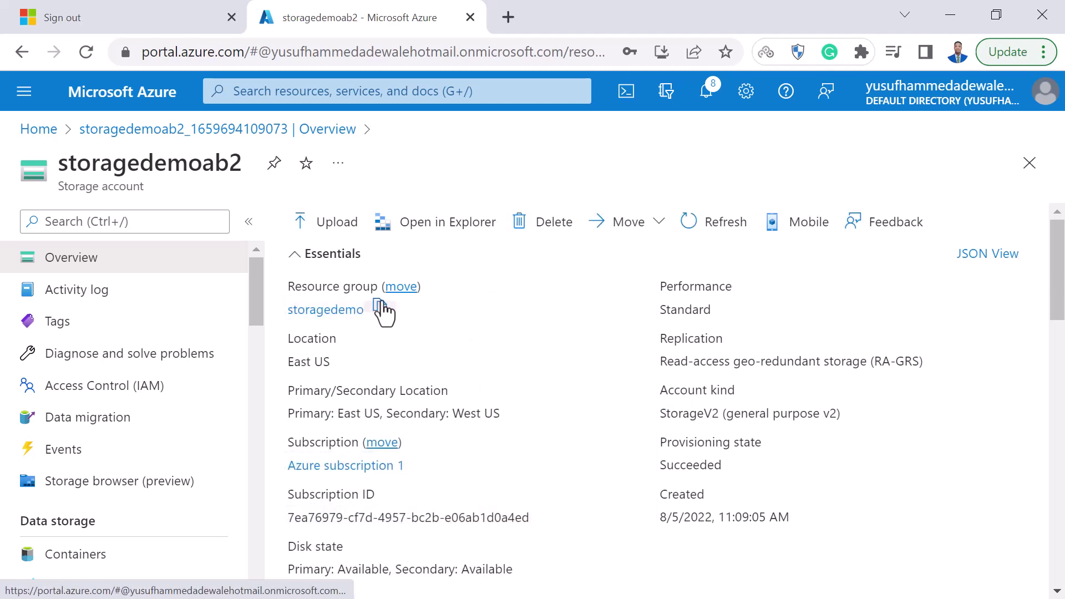
{"action": "left_click", "coordinate": [381, 307]}
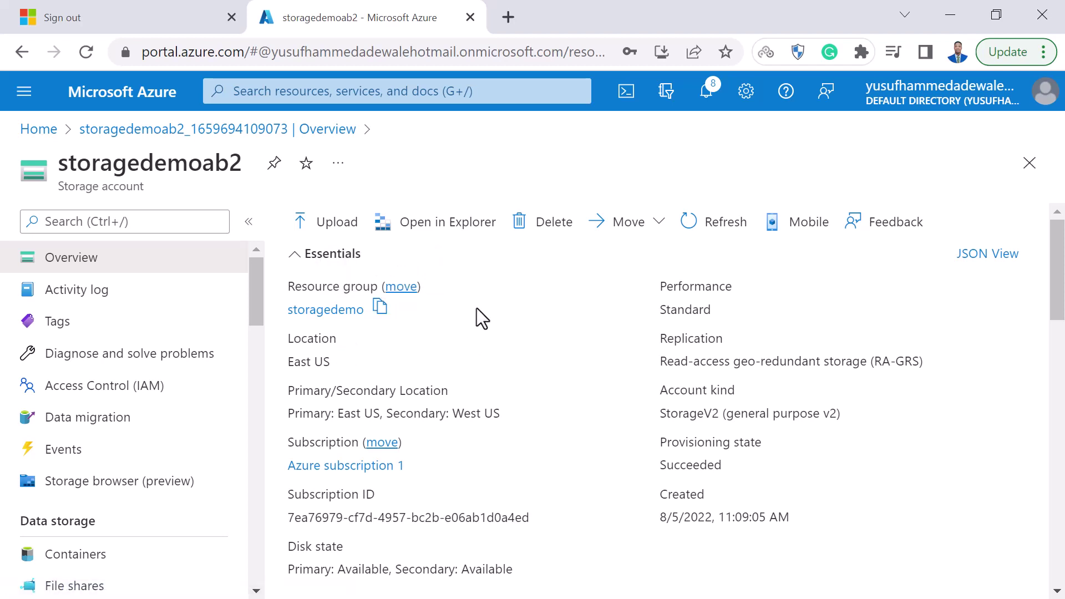
{"action": "left_click", "coordinate": [381, 307]}
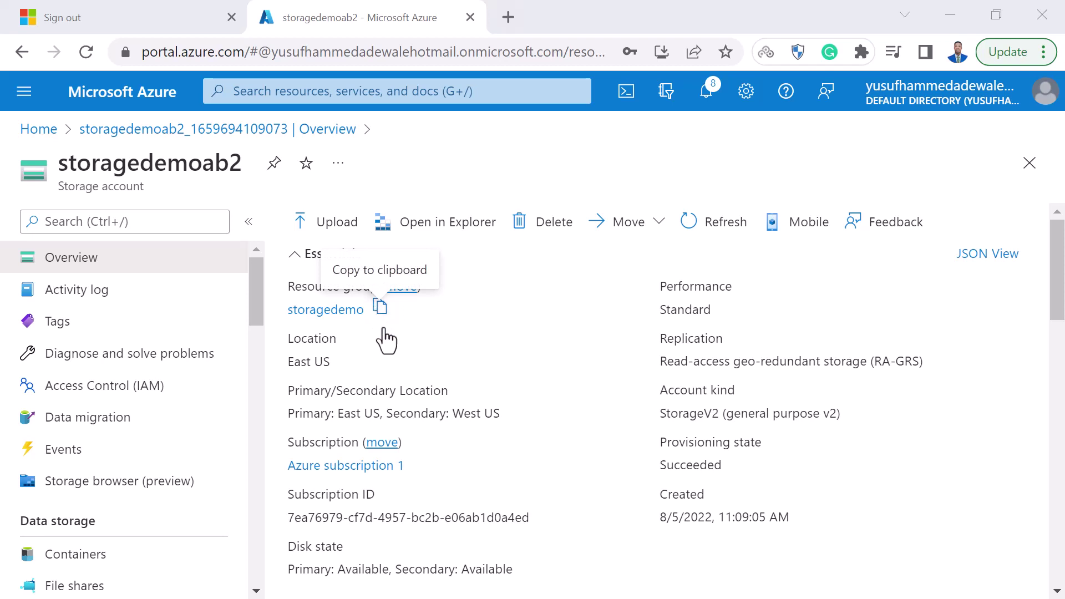
- Open the storage account's access keys page and copy the storage account name
{"action": "scroll", "coordinate": [431, 426], "scroll_direction": "down", "scroll_amount": 1}
{"action": "scroll", "coordinate": [430, 427], "scroll_direction": "up", "scroll_amount": 1}
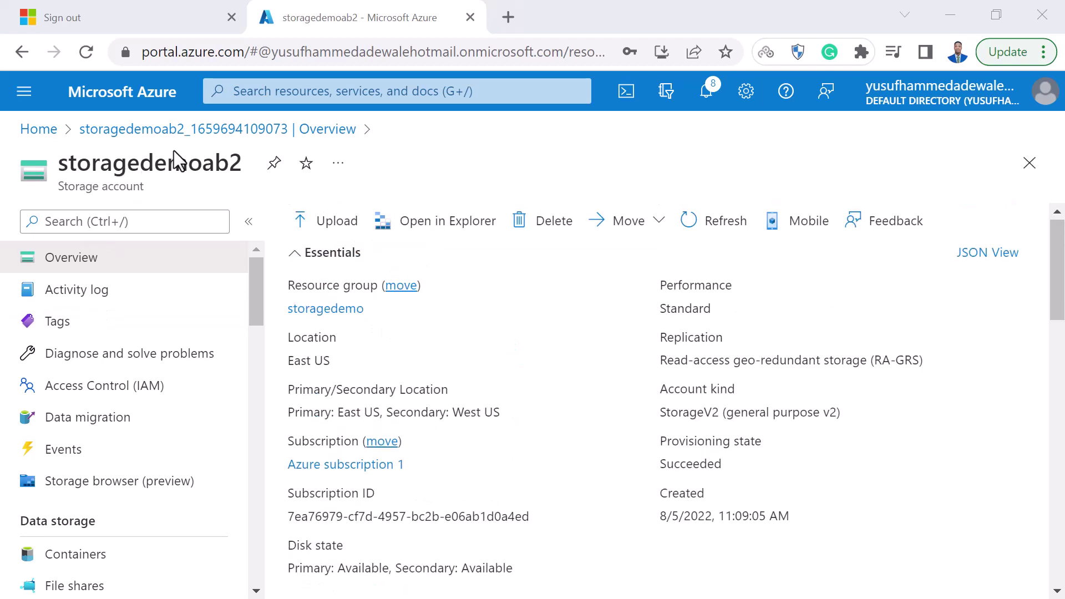
{"action": "scroll", "coordinate": [177, 494], "scroll_direction": "down", "scroll_amount": 3}
{"action": "scroll", "coordinate": [181, 497], "scroll_direction": "down", "scroll_amount": 2}
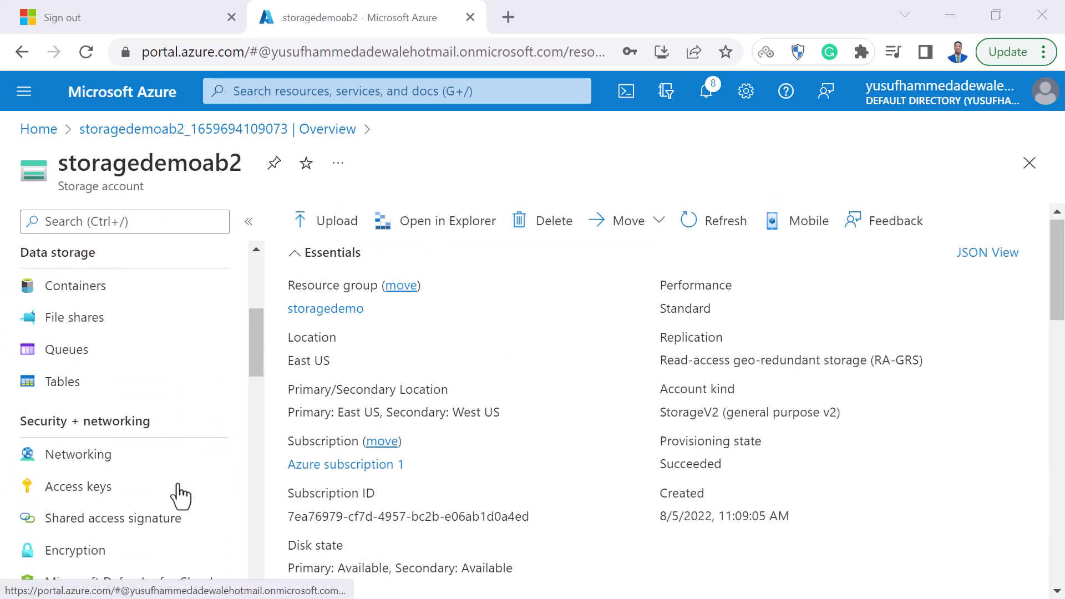
{"action": "left_click", "coordinate": [113, 481]}
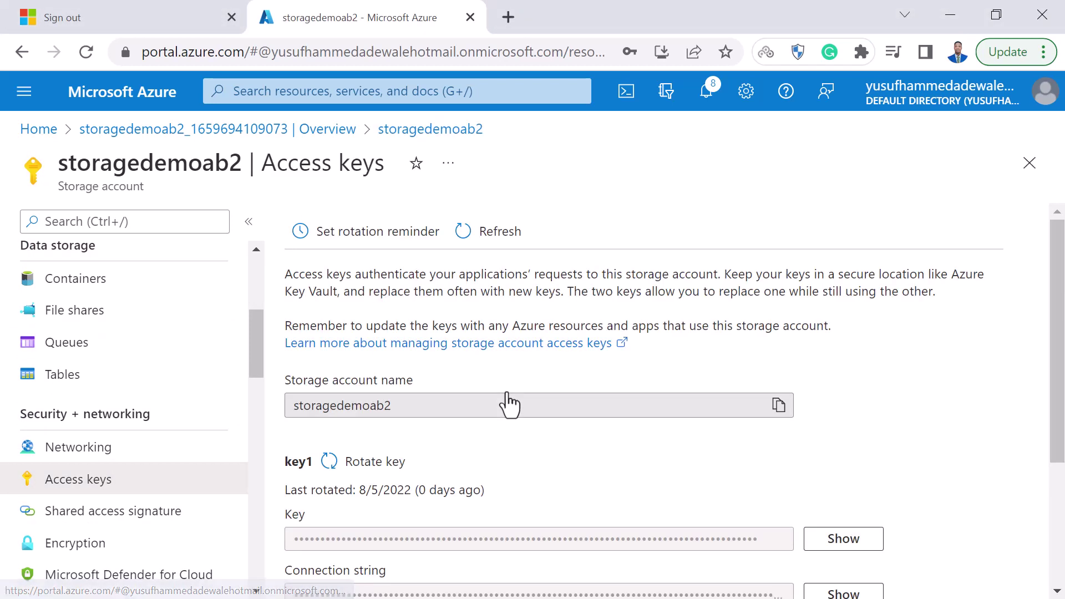
{"action": "left_click", "coordinate": [777, 407]}
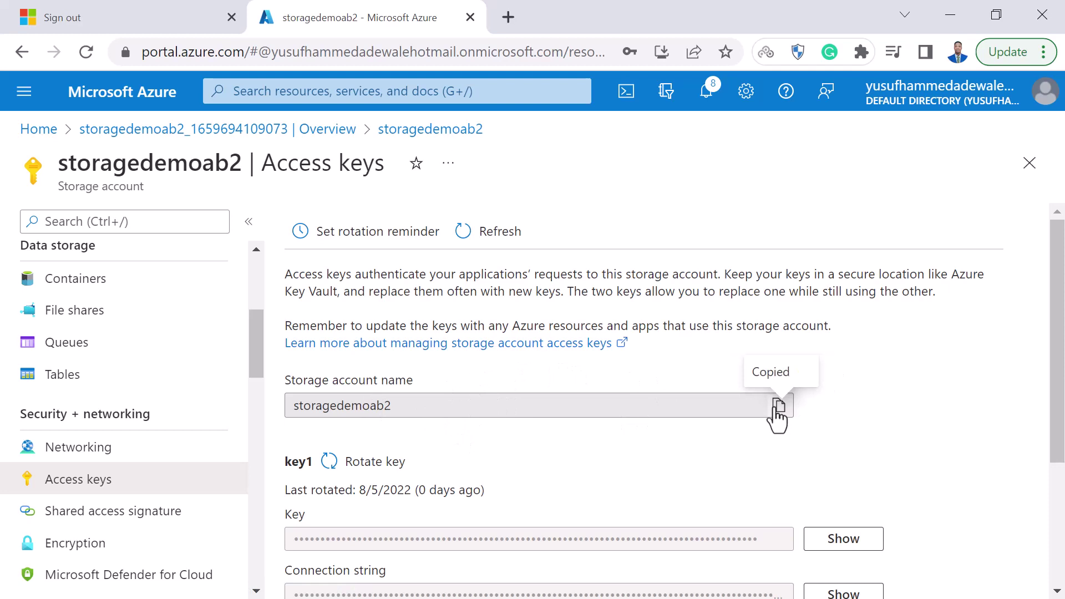
{"action": "left_click", "coordinate": [777, 406]}
{"action": "left_click", "coordinate": [778, 406]}
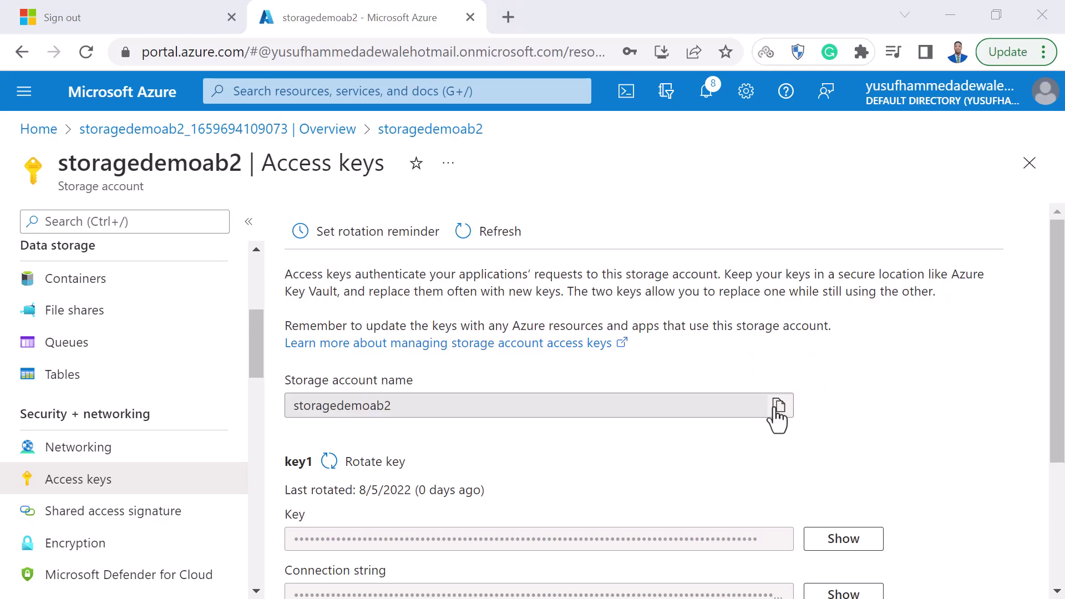
- Switch to Power BI Desktop, submit storagedemoab2 as the Blob Storage account name and choose account key authentication
{"action": "key", "text": "alt+Tab"}
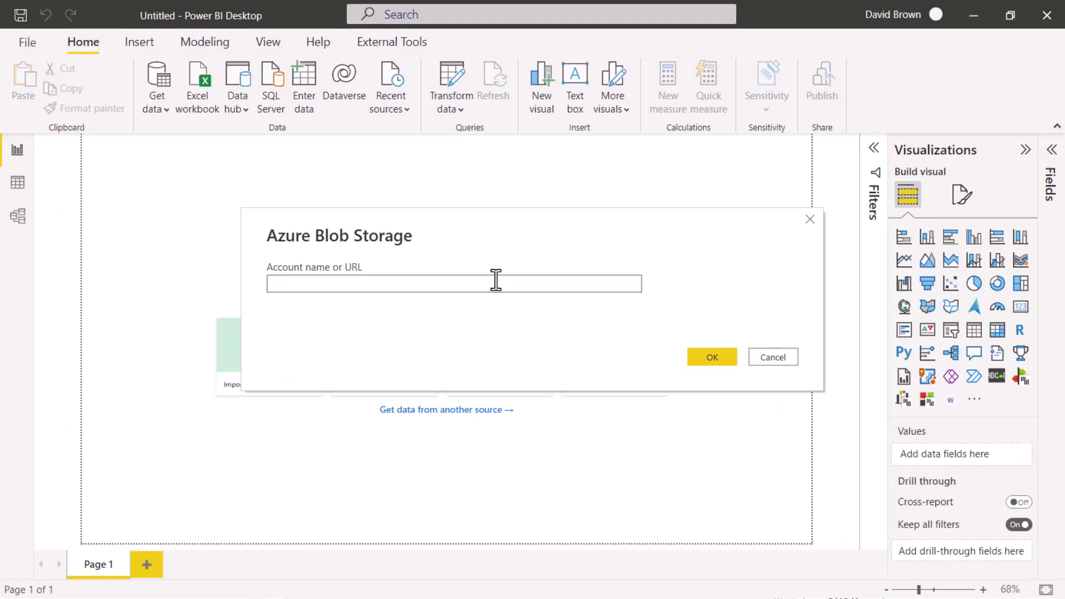
{"action": "key", "text": "ctrl+v"}
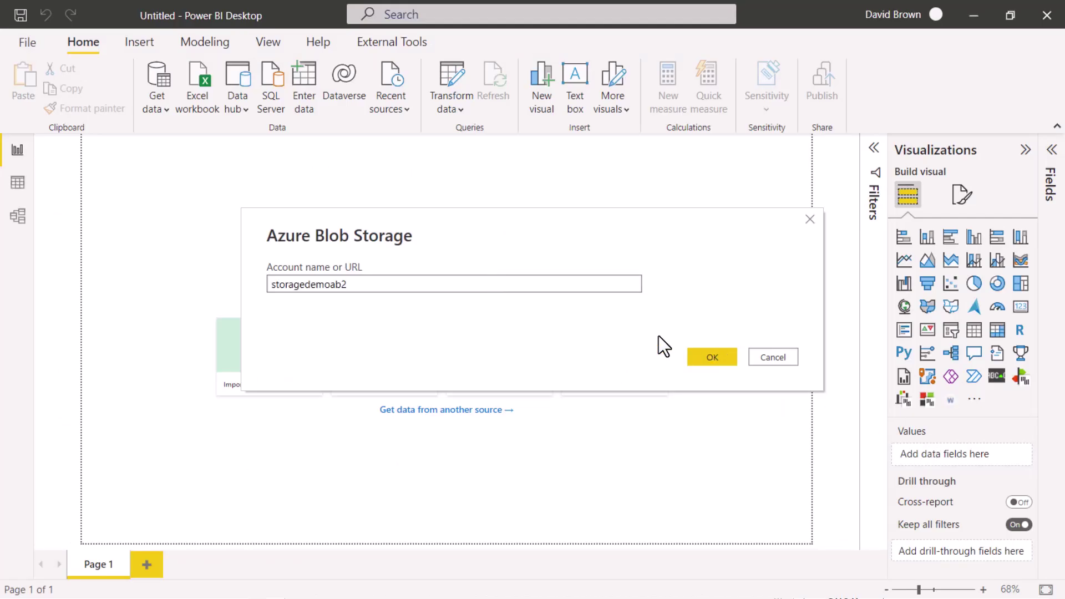
{"action": "left_click", "coordinate": [692, 349]}
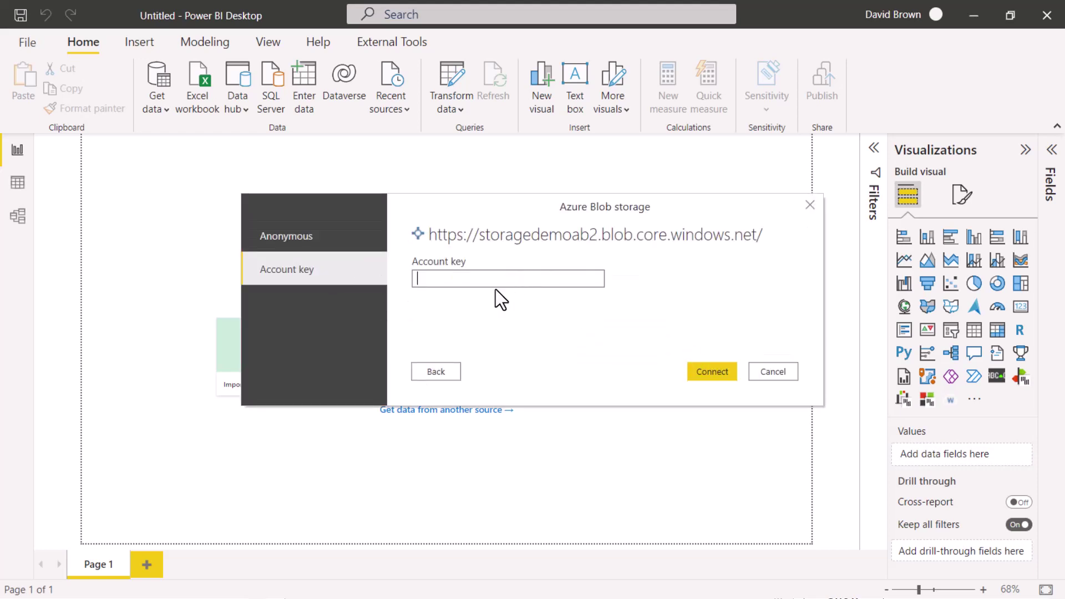
{"action": "left_click", "coordinate": [300, 235]}
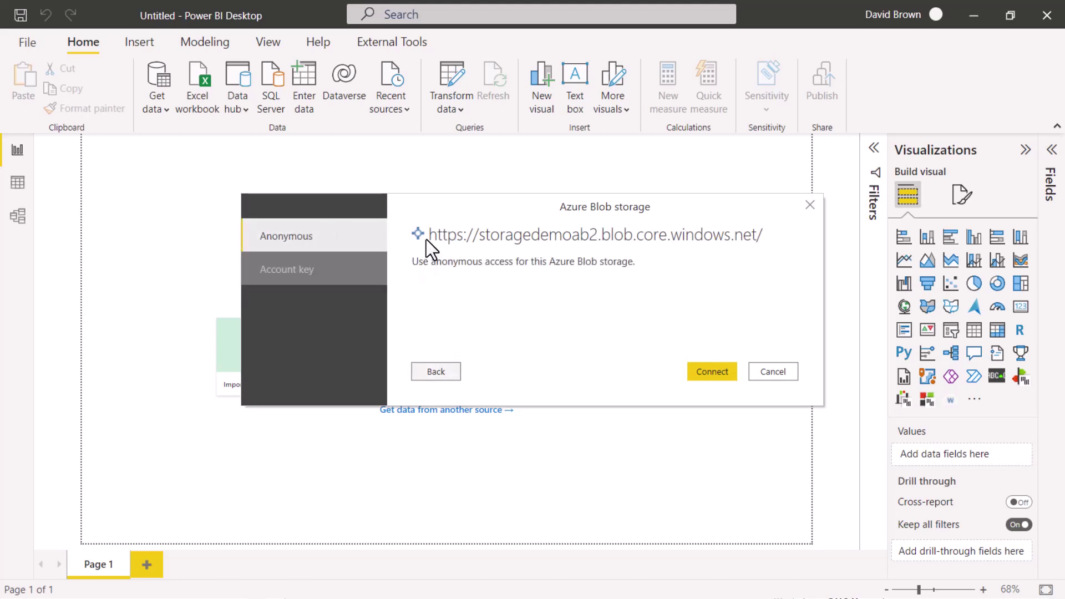
{"action": "left_click", "coordinate": [333, 284]}
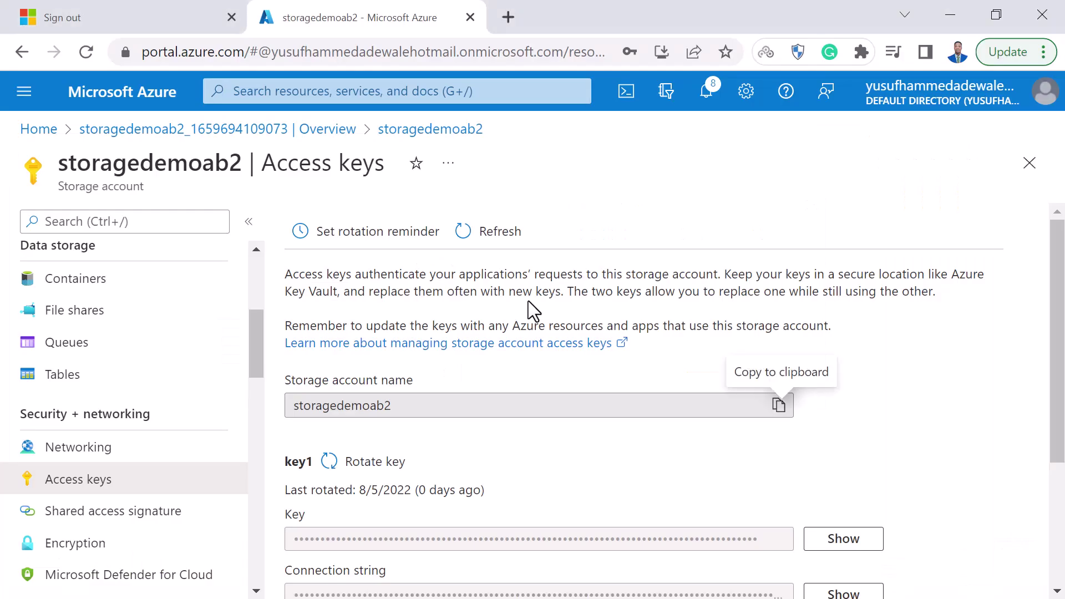
- Reveal and copy the storage account's key1 in the Azure portal, switch to Power BI Desktop and connect with it as the account key
{"action": "scroll", "coordinate": [604, 518], "scroll_direction": "down", "scroll_amount": 2}
{"action": "left_click", "coordinate": [846, 417]}
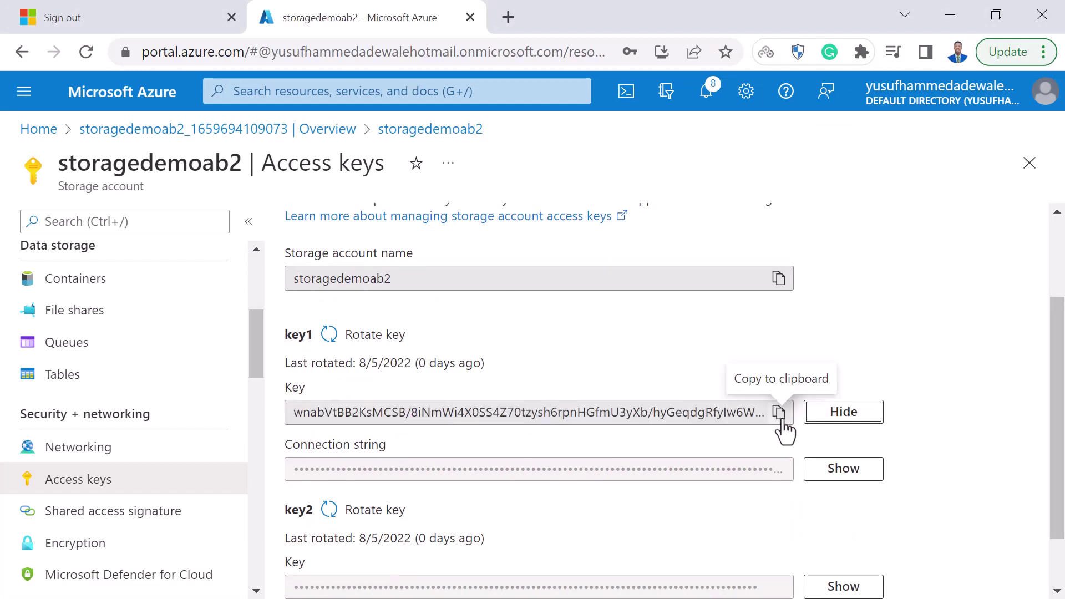
{"action": "left_click", "coordinate": [837, 417]}
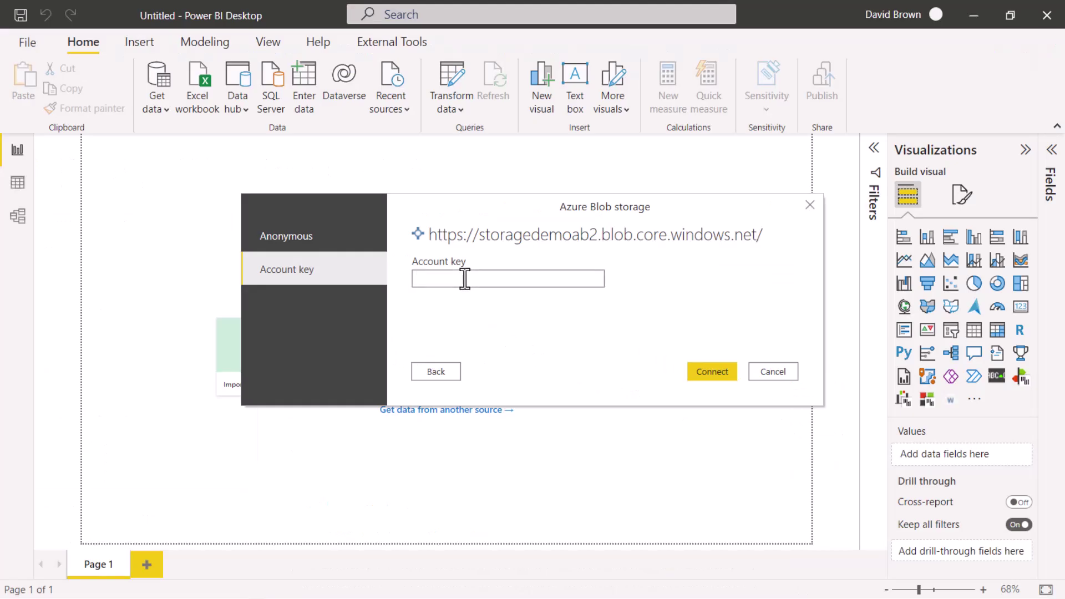
{"action": "key", "text": "ctrl+v"}
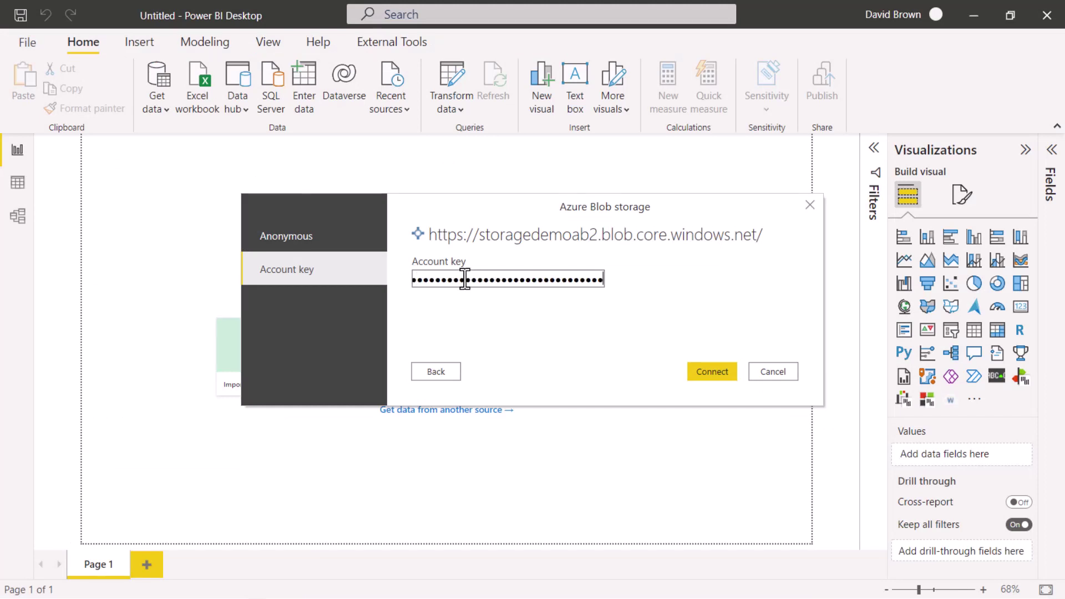
{"action": "left_click", "coordinate": [705, 373]}
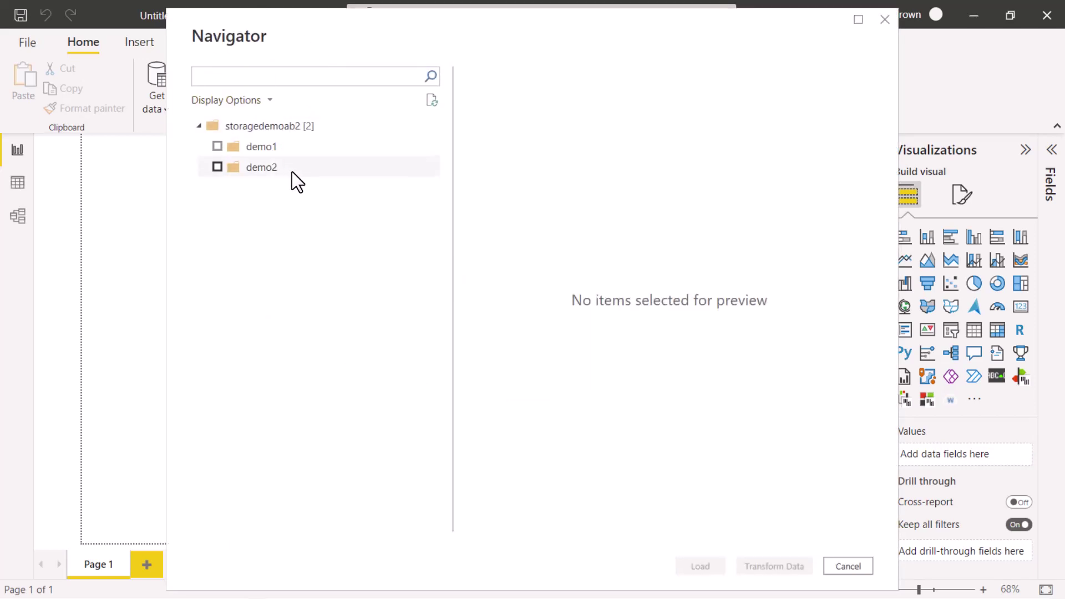
- Preview the demo1 and demo2 containers, keep only demo1 selected and open it in the Power Query Editor
{"action": "left_click", "coordinate": [217, 145]}
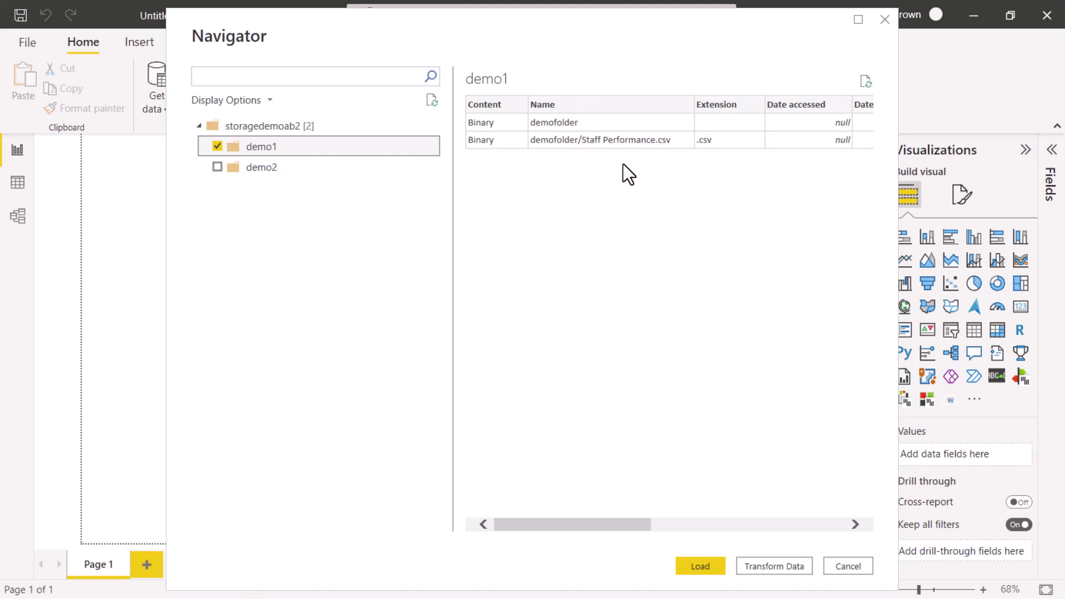
{"action": "left_click", "coordinate": [239, 169]}
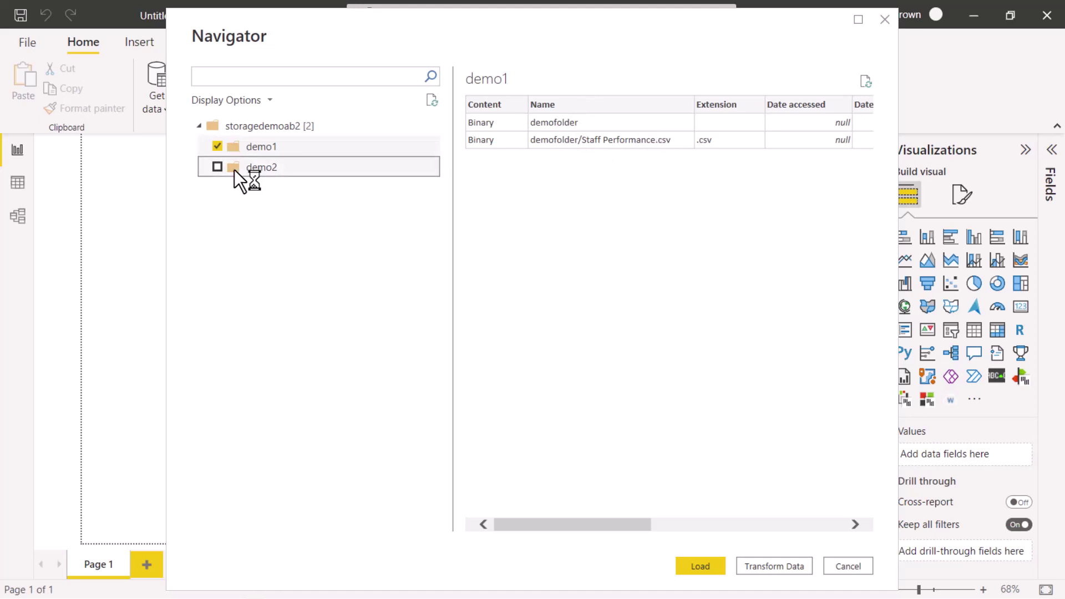
{"action": "left_click", "coordinate": [214, 168]}
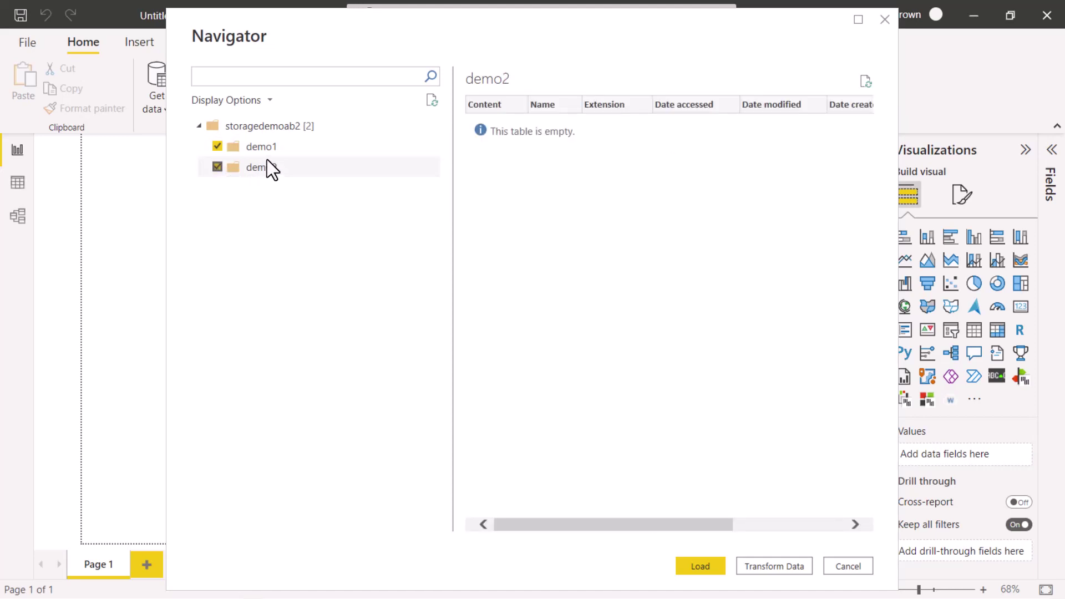
{"action": "left_click", "coordinate": [238, 148]}
{"action": "left_click", "coordinate": [217, 166]}
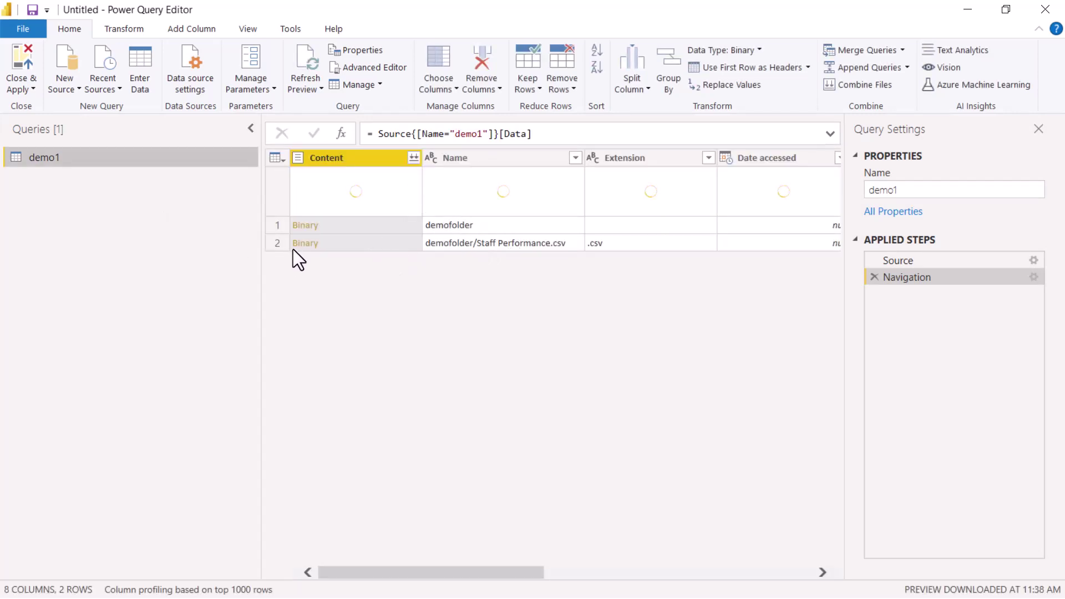
- Expand the binary content of demofolder/Staff Performance.csv into a table and look through its columns
{"action": "left_click", "coordinate": [309, 245]}
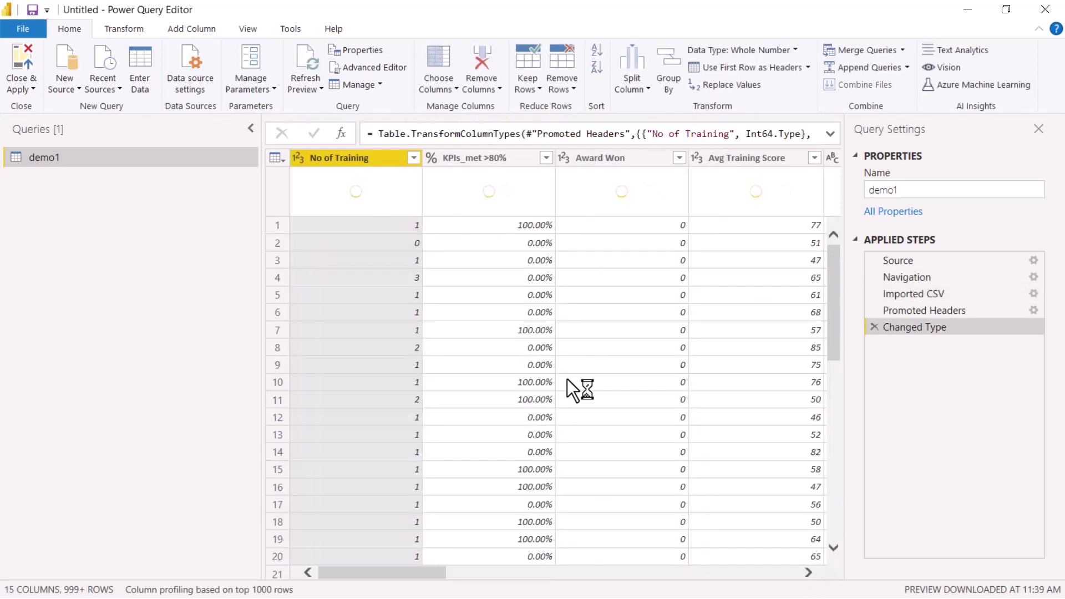
{"action": "scroll", "coordinate": [567, 382], "scroll_direction": "right", "scroll_amount": 10}
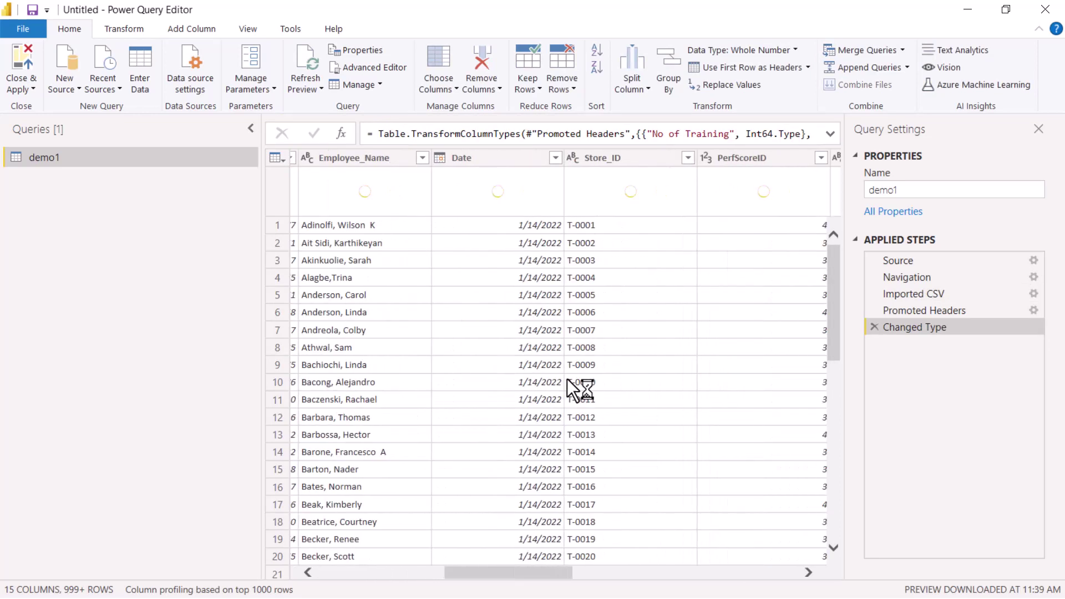
{"action": "scroll", "coordinate": [579, 390], "scroll_direction": "right", "scroll_amount": 1}
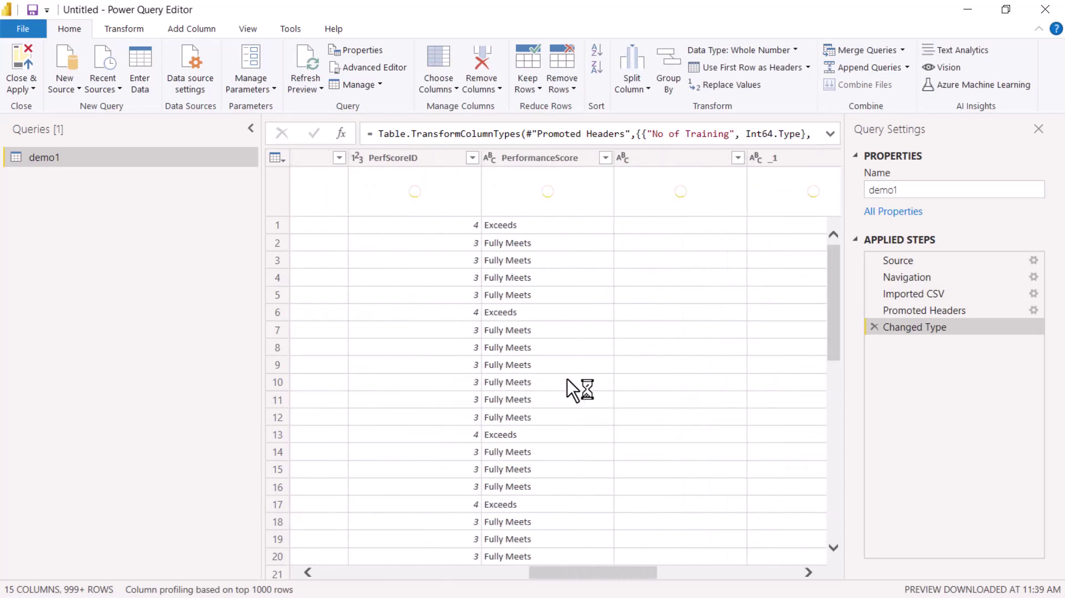